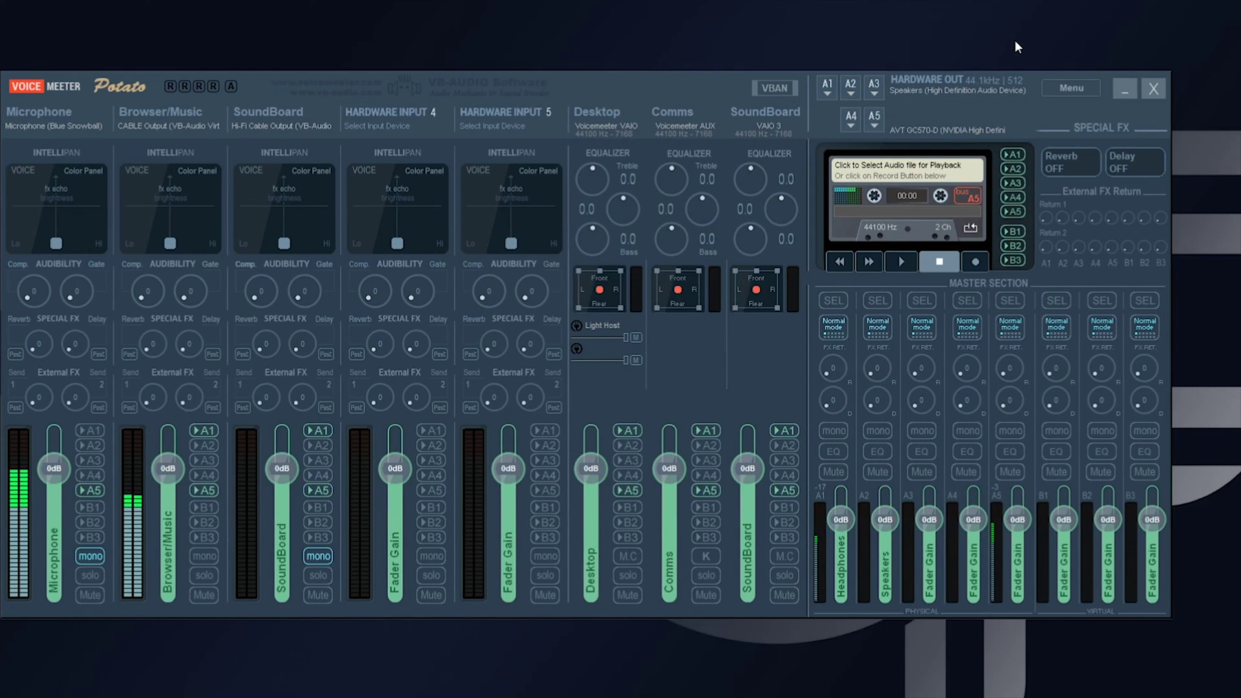
# Step: Open Voicemeeter's System Settings / Options window and centre it over the mixer
pyautogui.click(1105, 85)
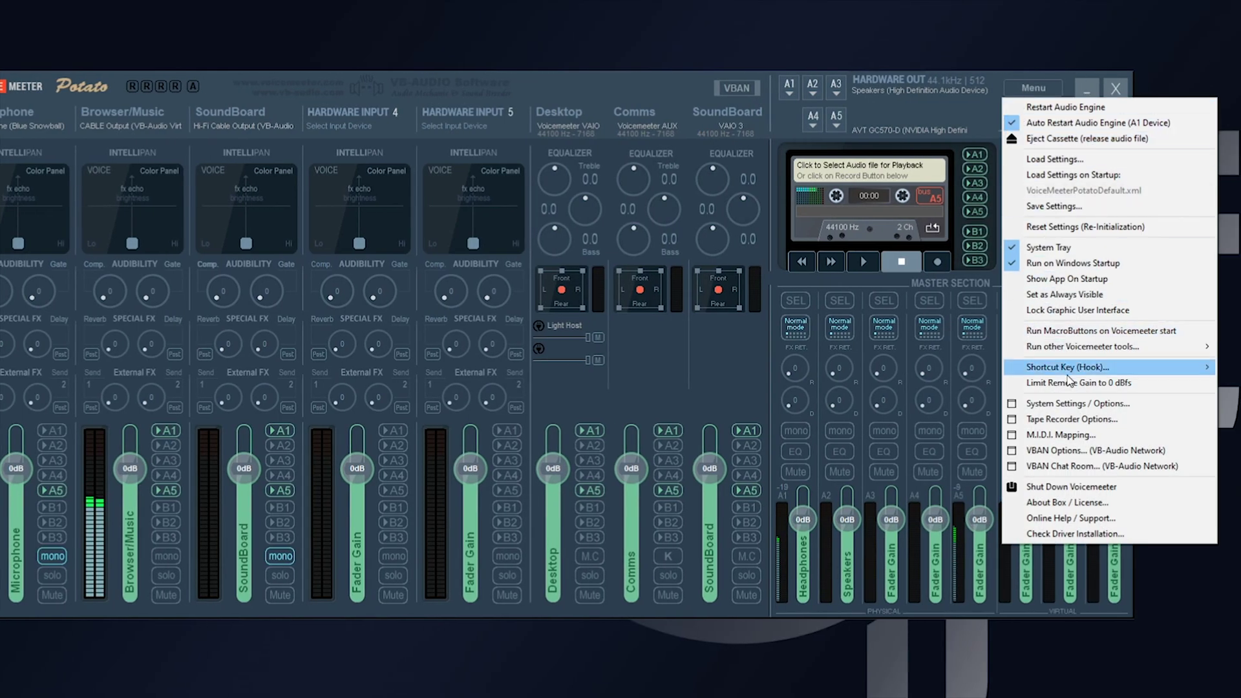
pyautogui.click(1077, 403)
pyautogui.moveTo(879, 92); pyautogui.dragTo(577, 101)
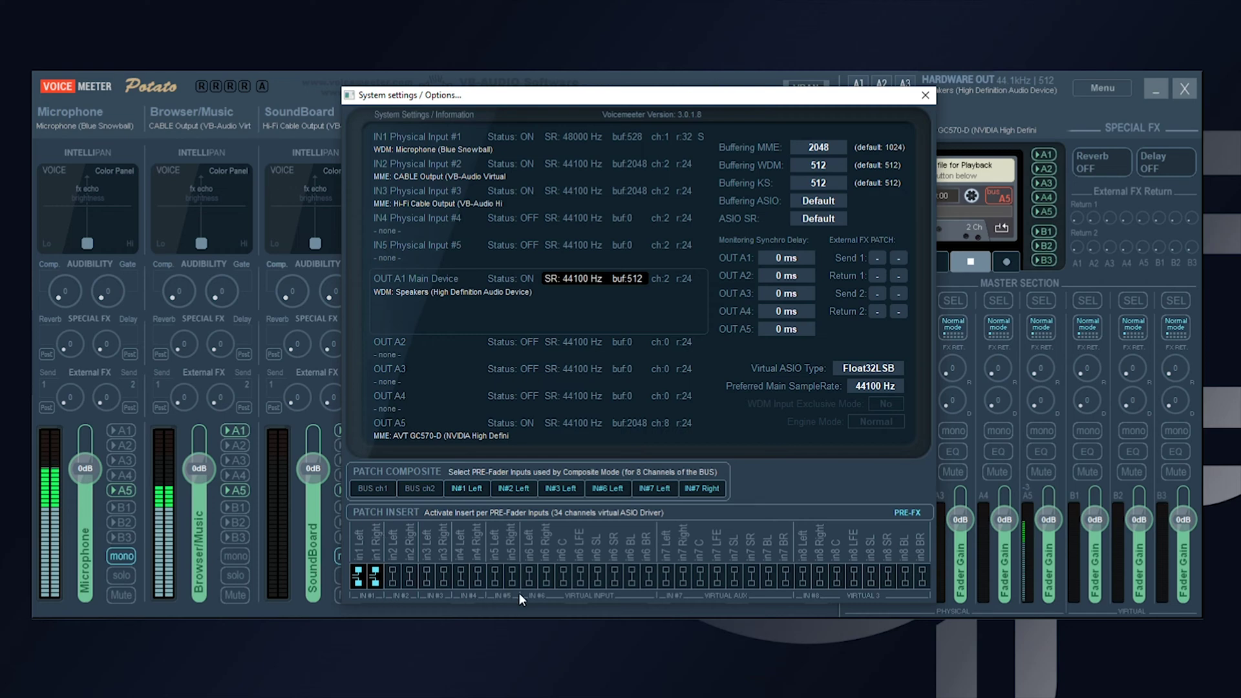
# Step: Enable the in1 Left patch insert, then close System Settings
pyautogui.click(368, 579)
pyautogui.click(925, 95)
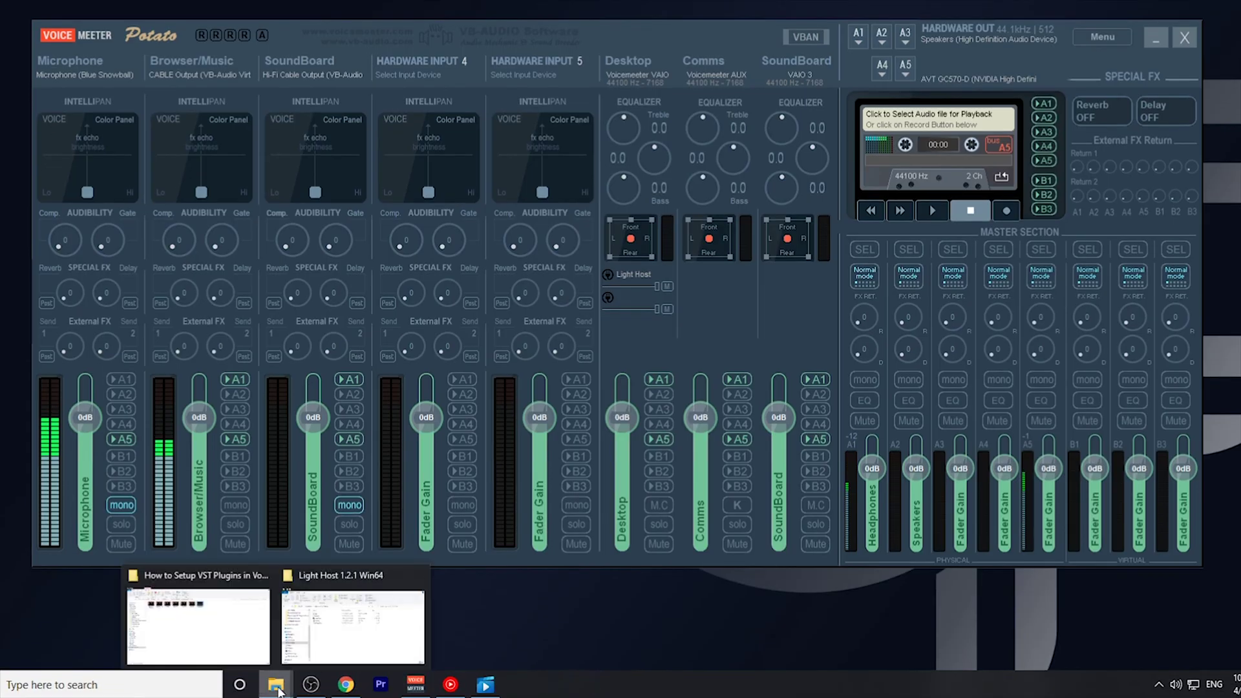
# Step: Run Light Host from the Light Host 1.2.1 Win64 folder as administrator and show its tray menu
pyautogui.click(343, 608)
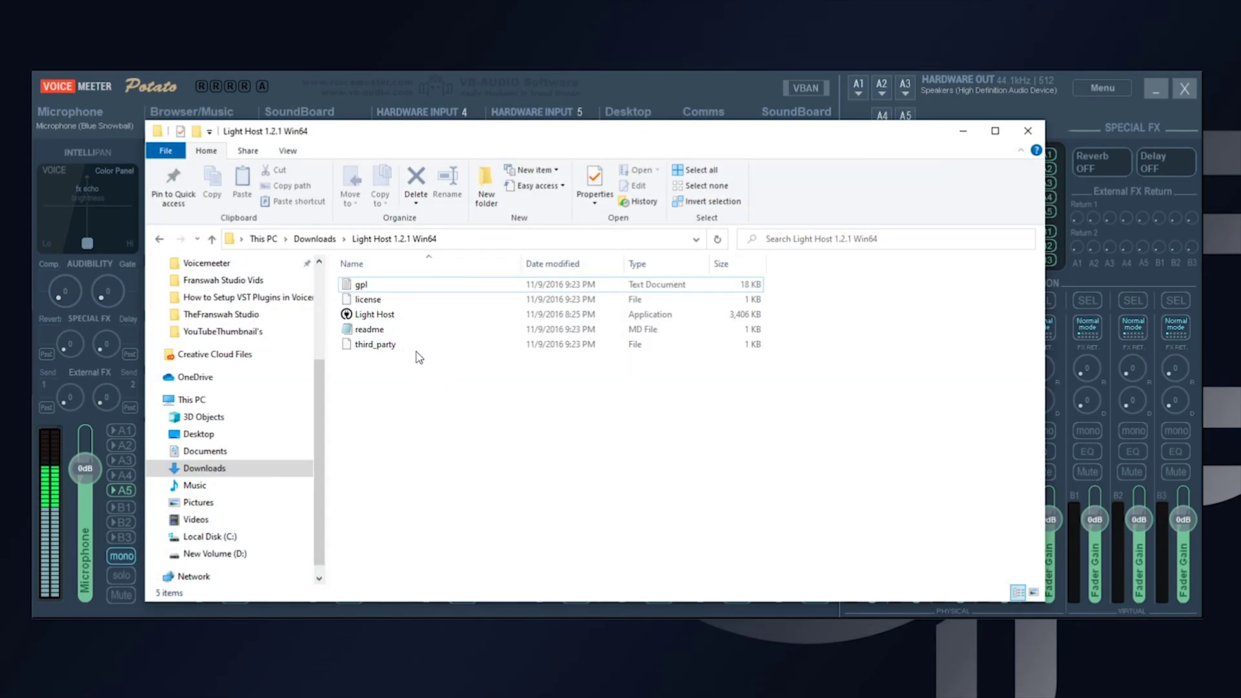
pyautogui.rightClick(396, 319)
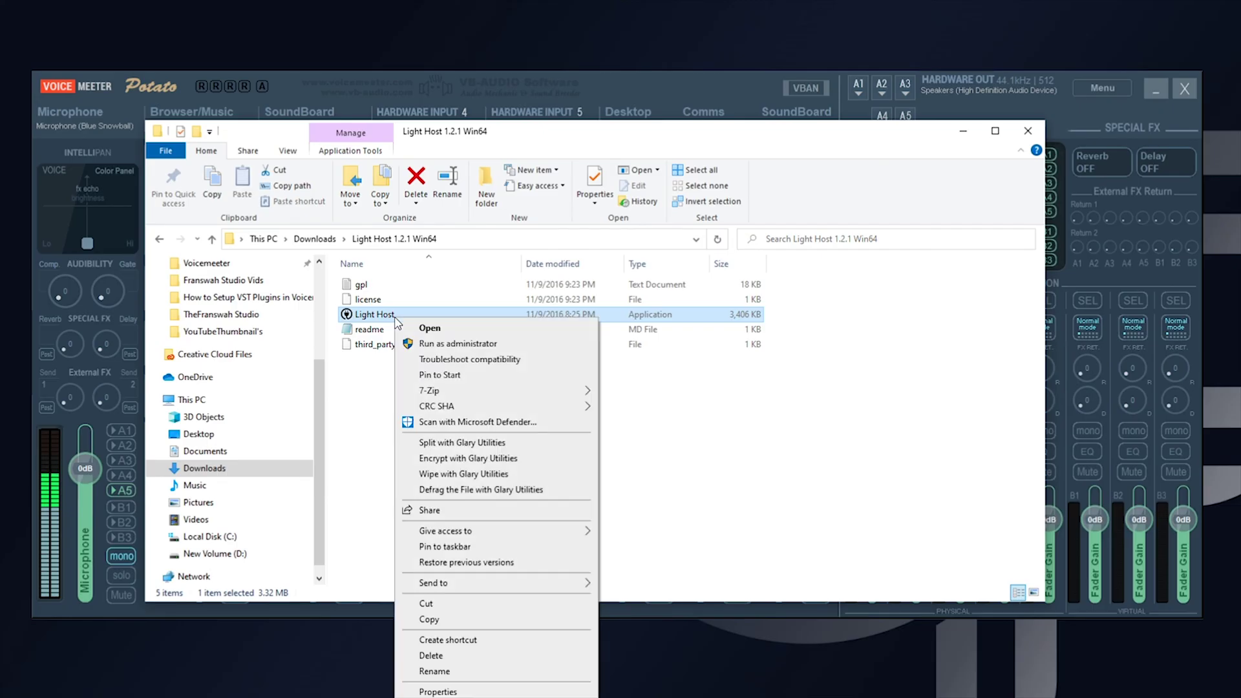
pyautogui.click(439, 345)
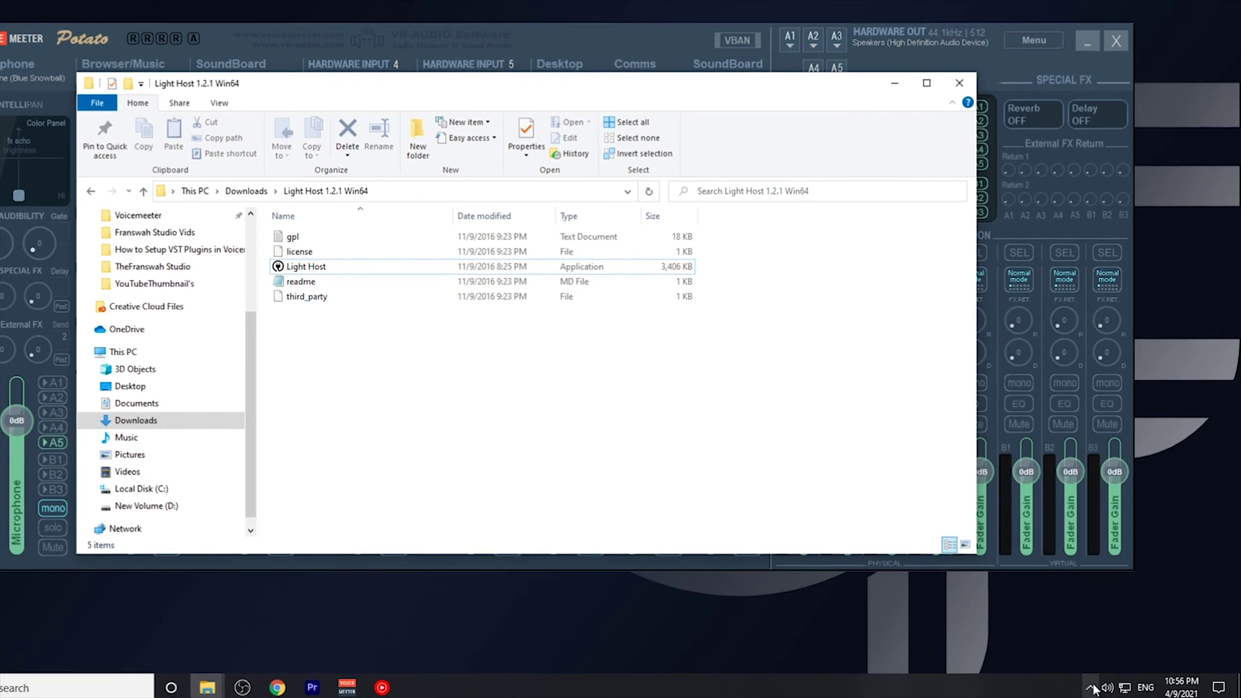
pyautogui.click(1092, 688)
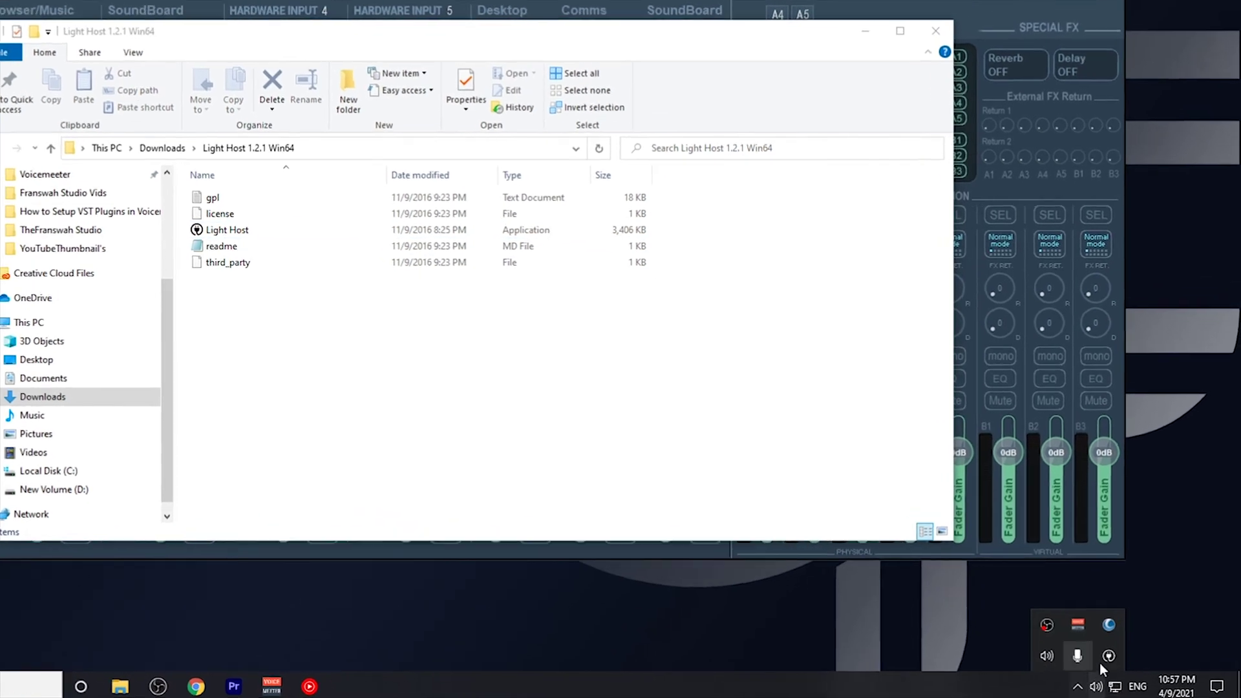
pyautogui.click(1119, 659)
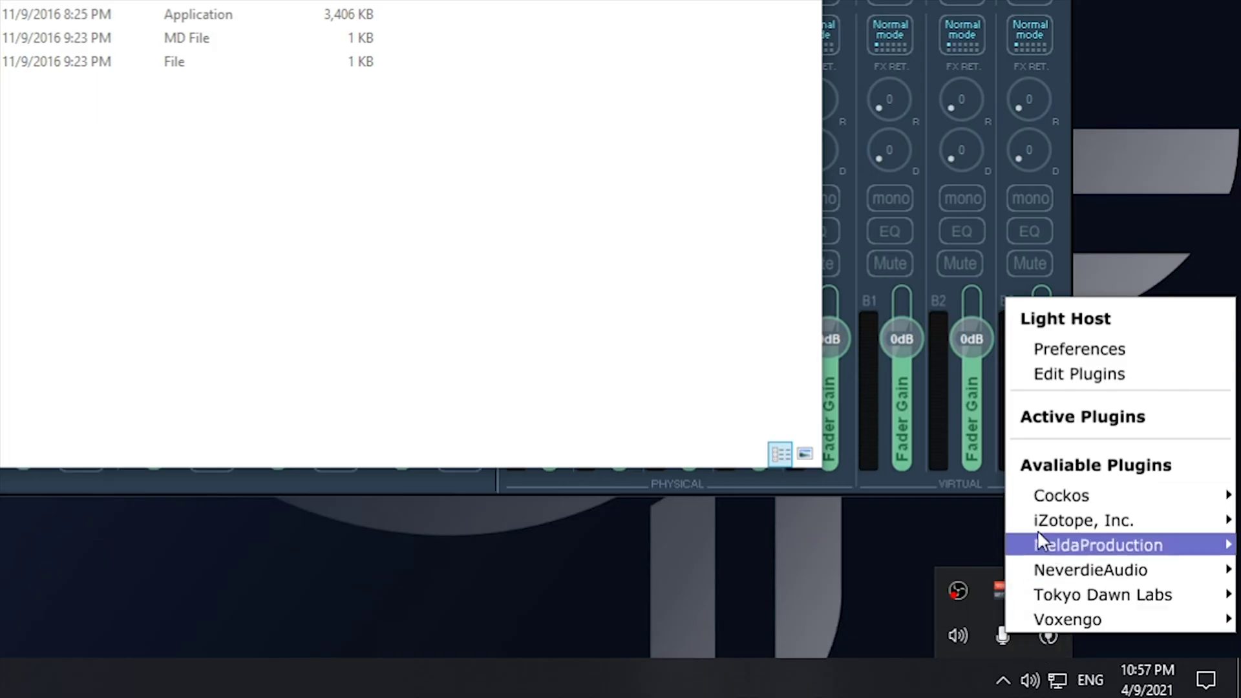
# Step: Scan for new or updated VST plug-ins in Edit Plugins and review the list
pyautogui.click(1048, 373)
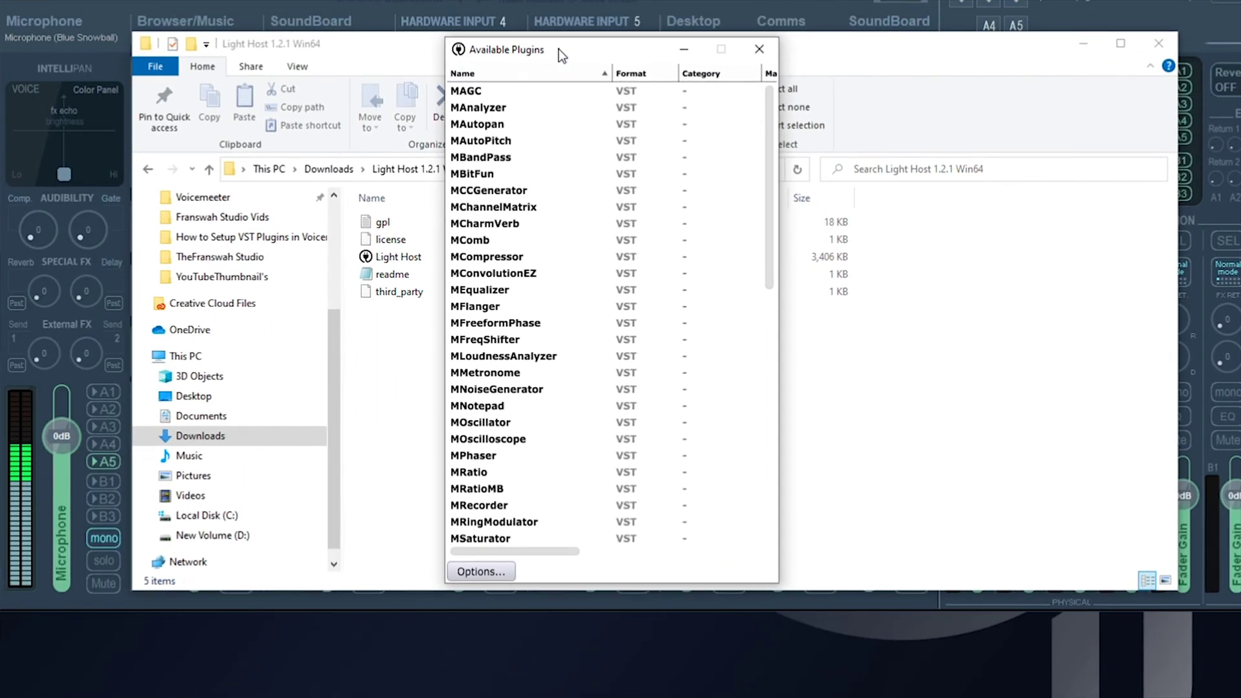
pyautogui.click(498, 571)
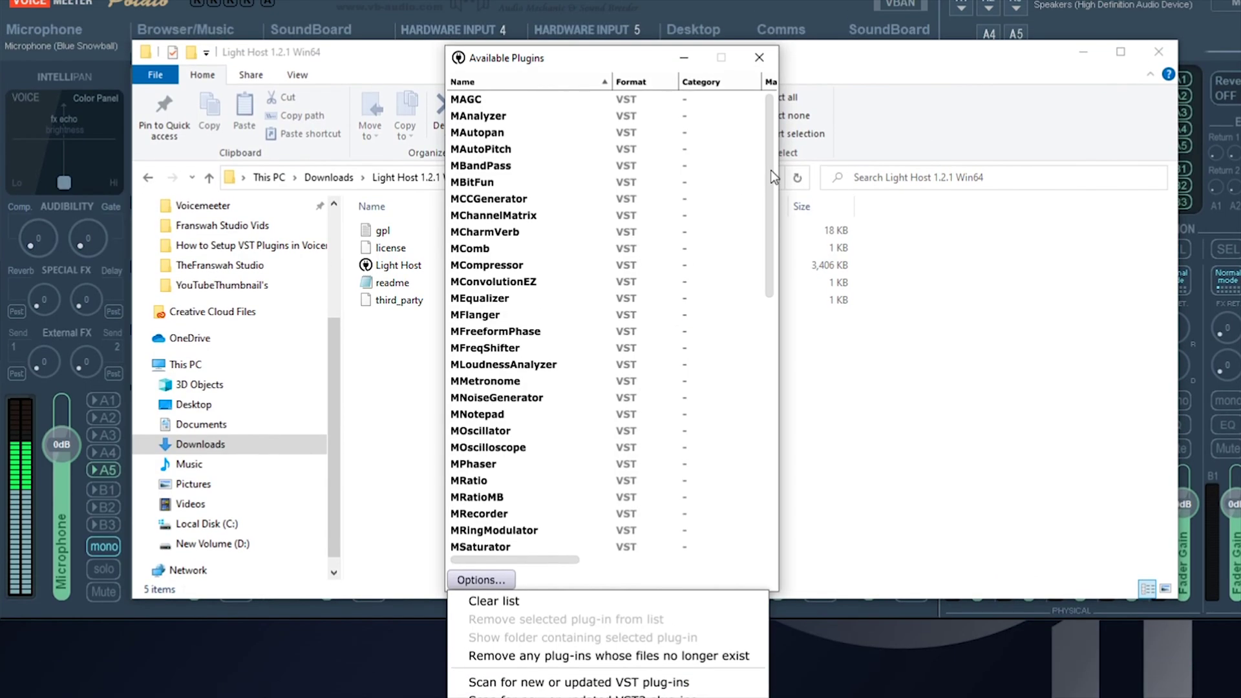
pyautogui.moveTo(771, 97); pyautogui.dragTo(770, 108)
pyautogui.moveTo(770, 181); pyautogui.dragTo(769, 406)
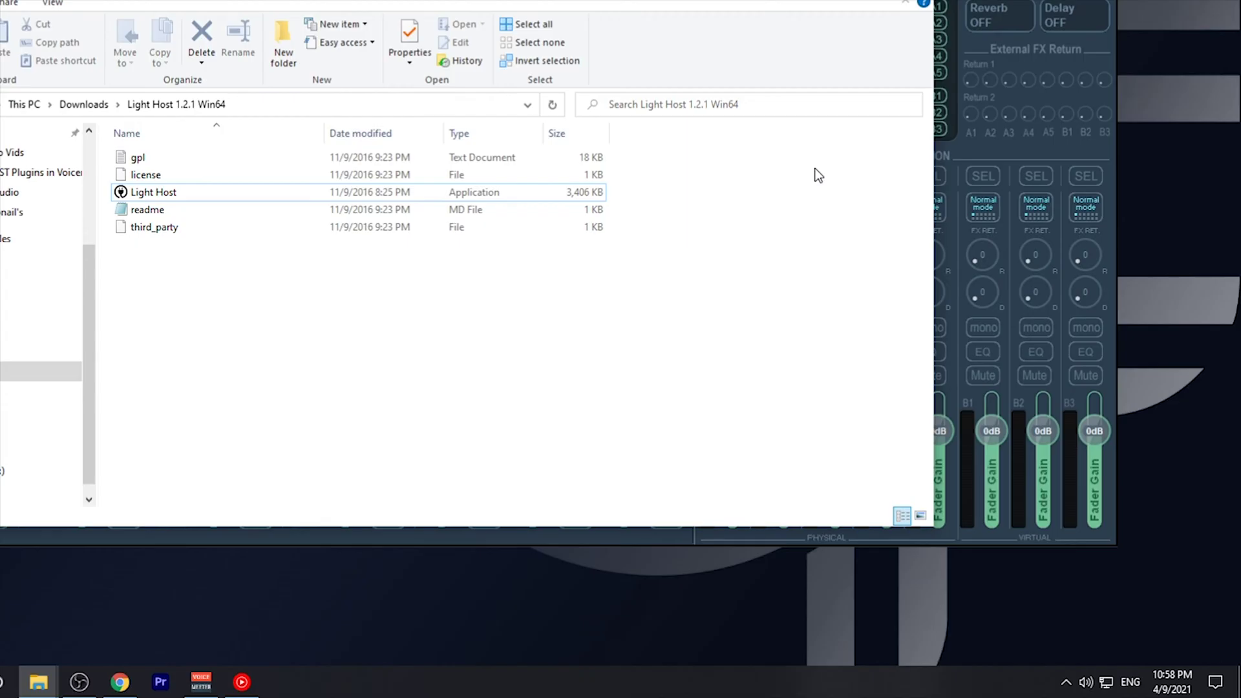
# Step: Open Light Host's audio settings from its tray menu and nudge the window left
pyautogui.click(1067, 682)
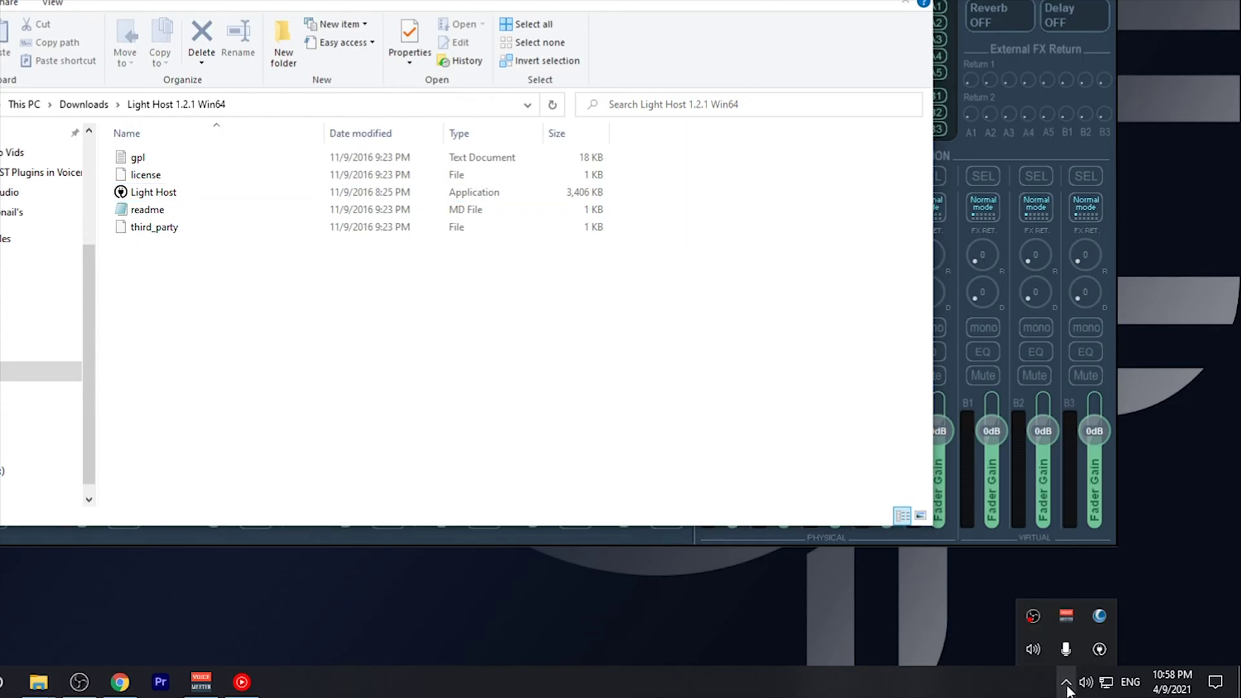
pyautogui.click(1096, 650)
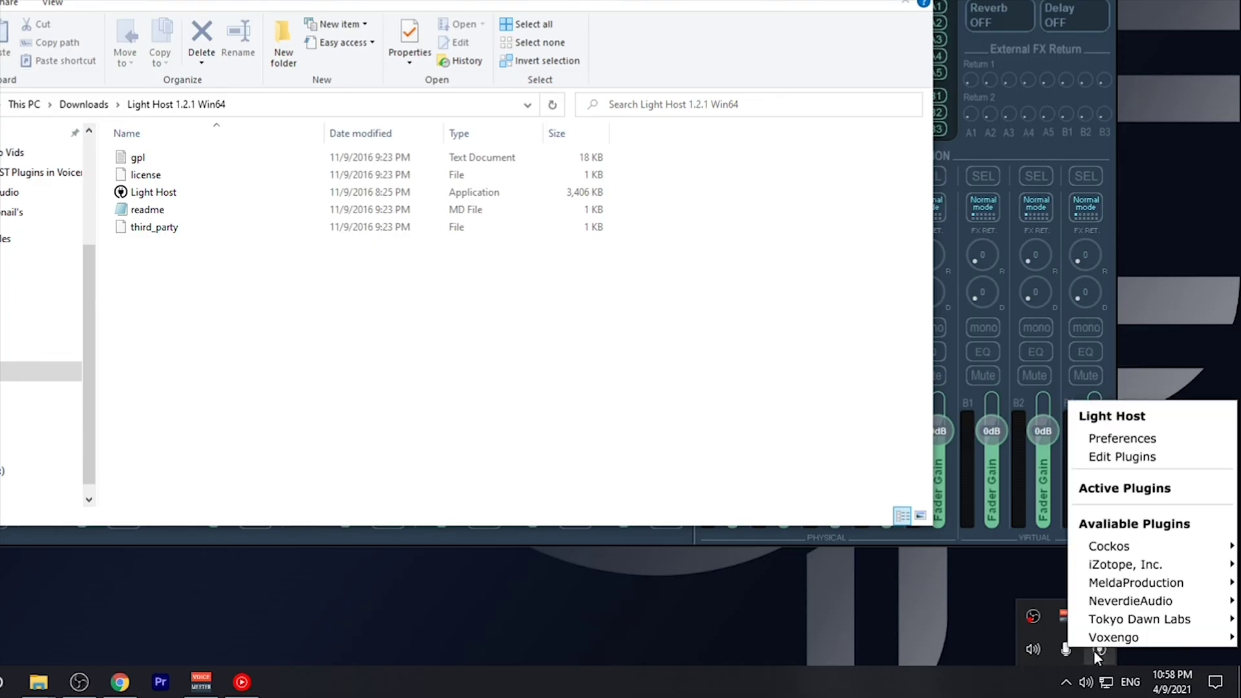
pyautogui.click(1122, 439)
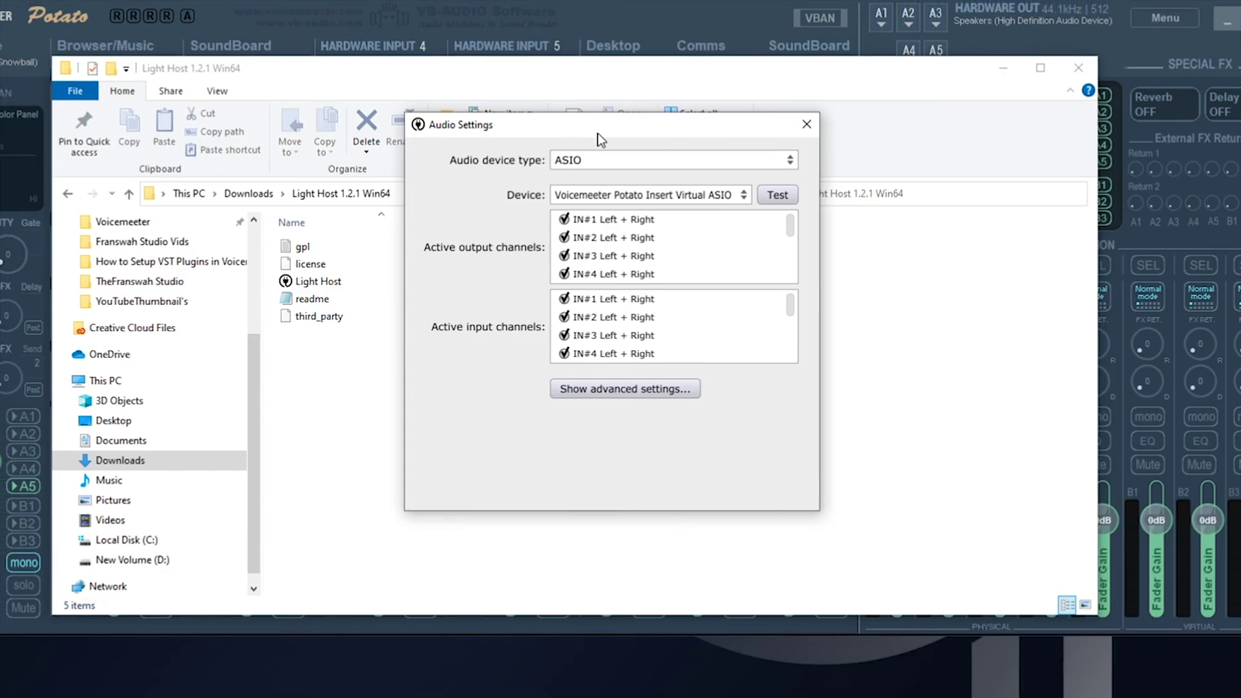
pyautogui.moveTo(598, 134); pyautogui.dragTo(572, 131)
# Step: Set audio device type to ASIO and device to Voicemeeter Potato Insert Virtual ASIO
pyautogui.click(570, 158)
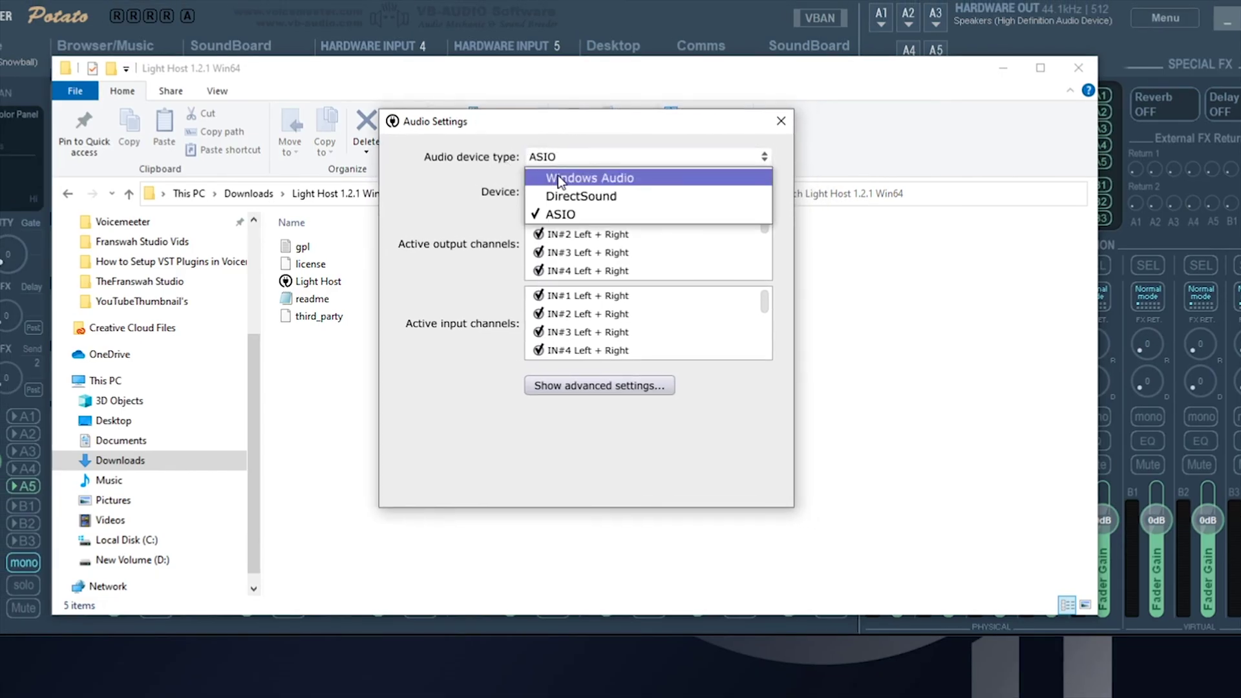
pyautogui.click(574, 215)
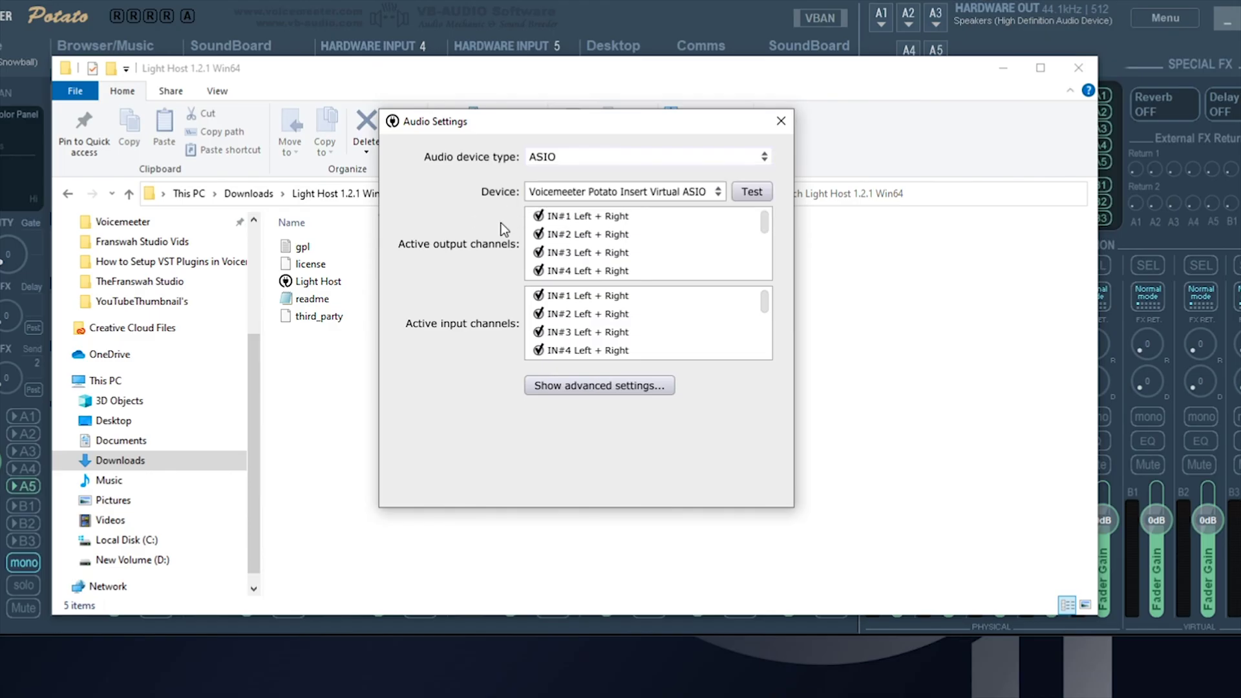
pyautogui.click(561, 192)
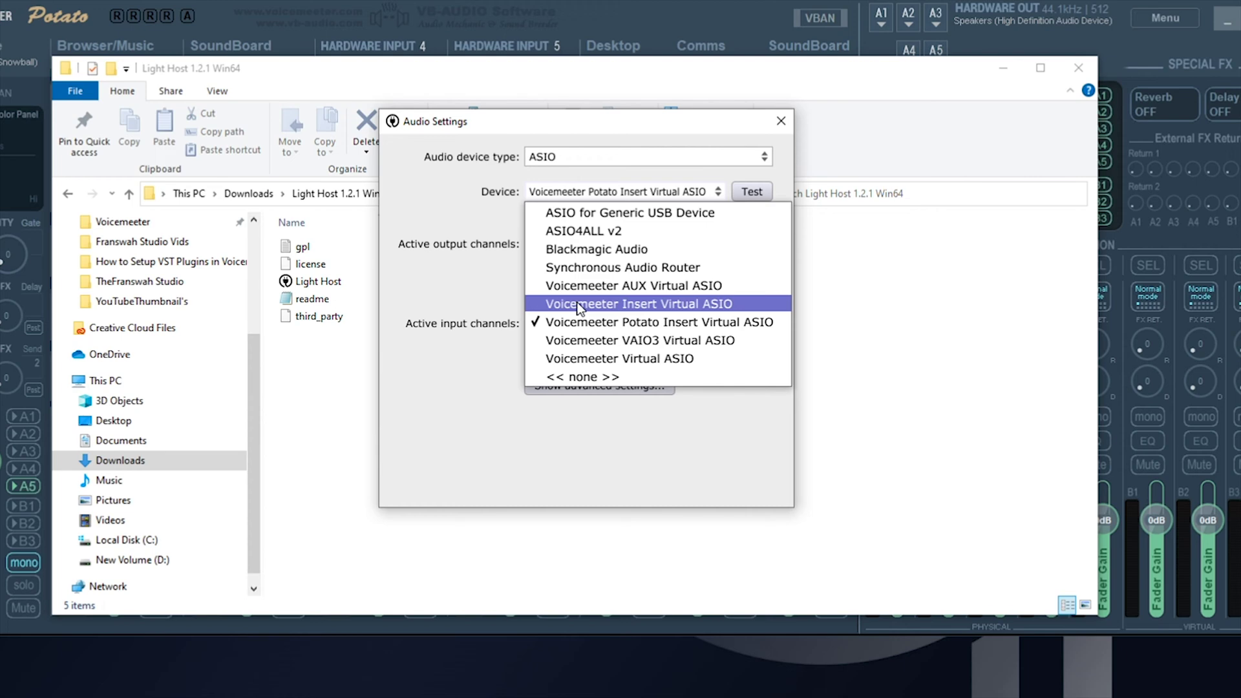
pyautogui.click(504, 292)
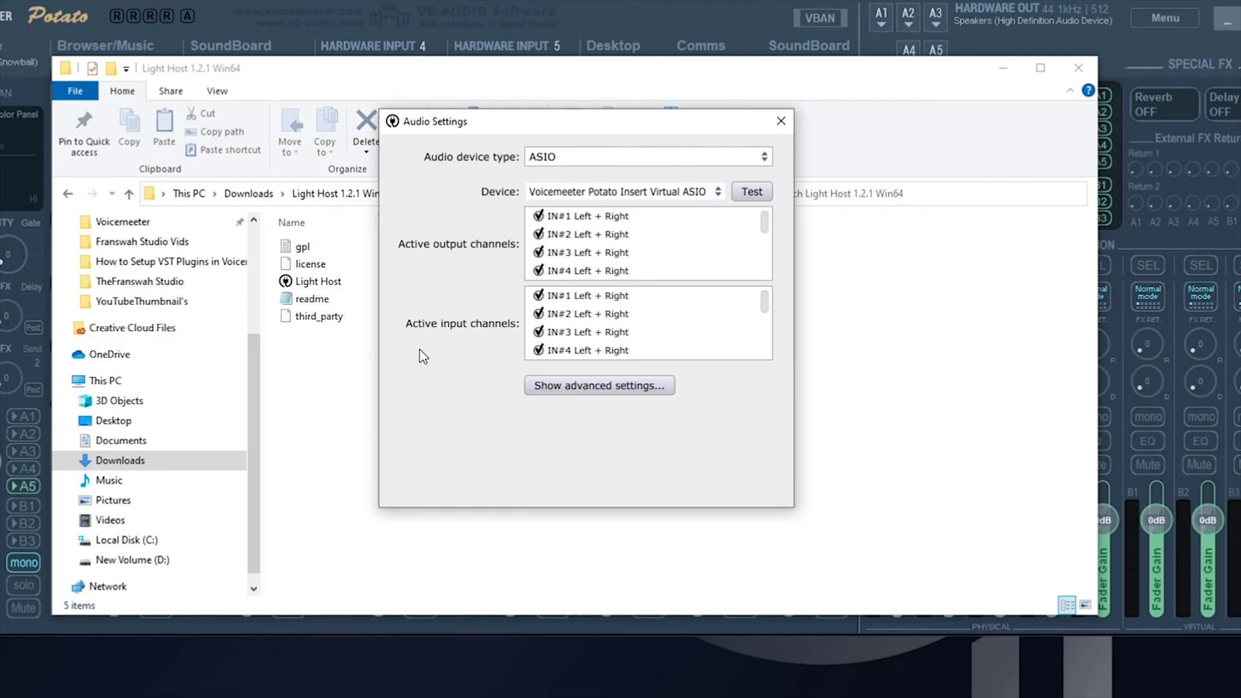
# Step: Reset the audio device at 44100 Hz with a 512-sample buffer, then reopen Light Host's menu
pyautogui.click(557, 385)
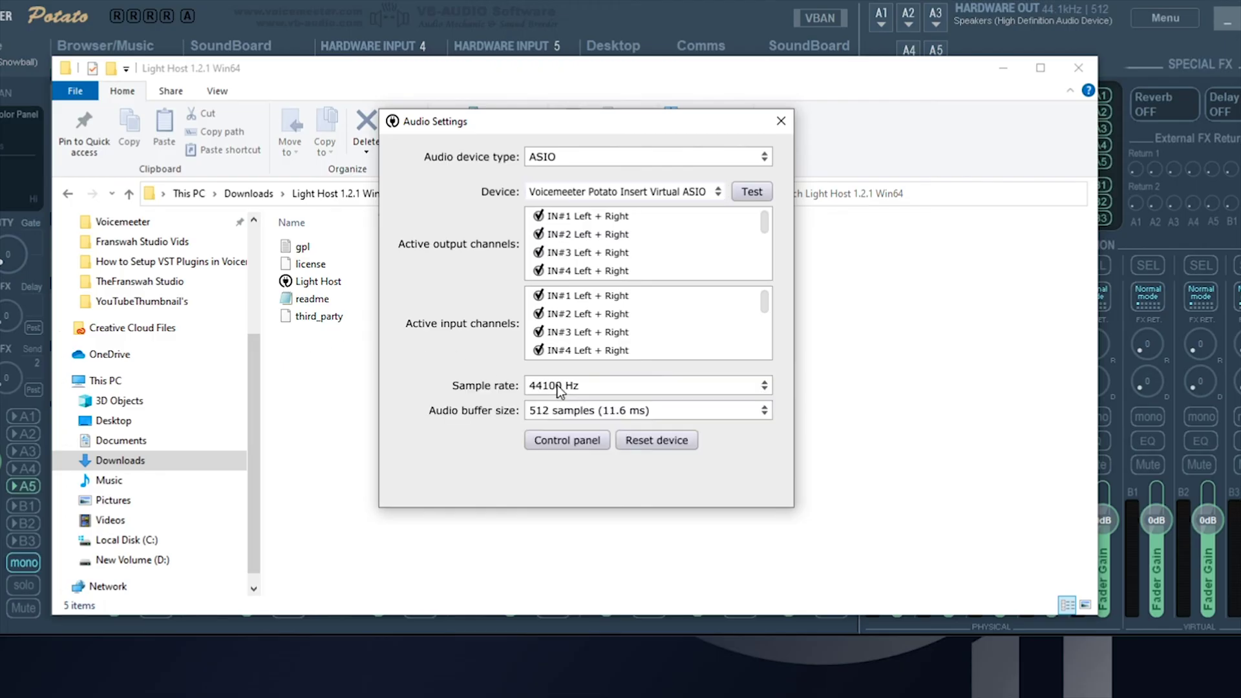
pyautogui.click(643, 439)
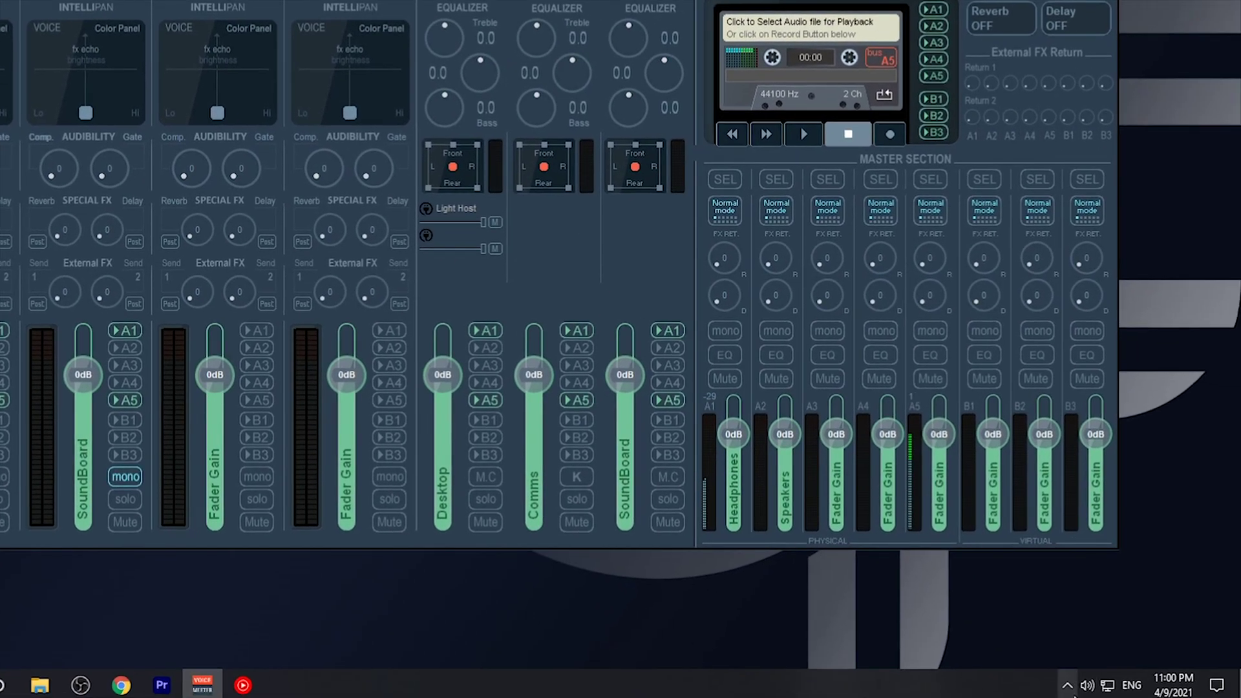
pyautogui.click(1072, 690)
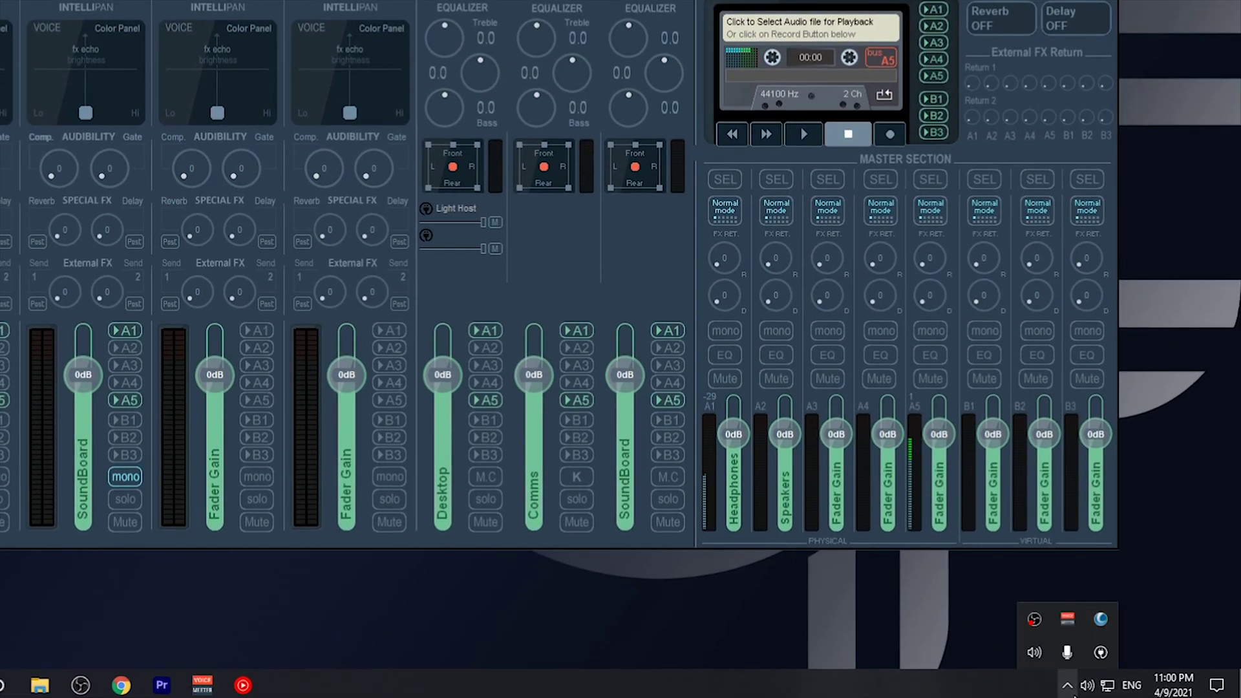
pyautogui.click(1103, 653)
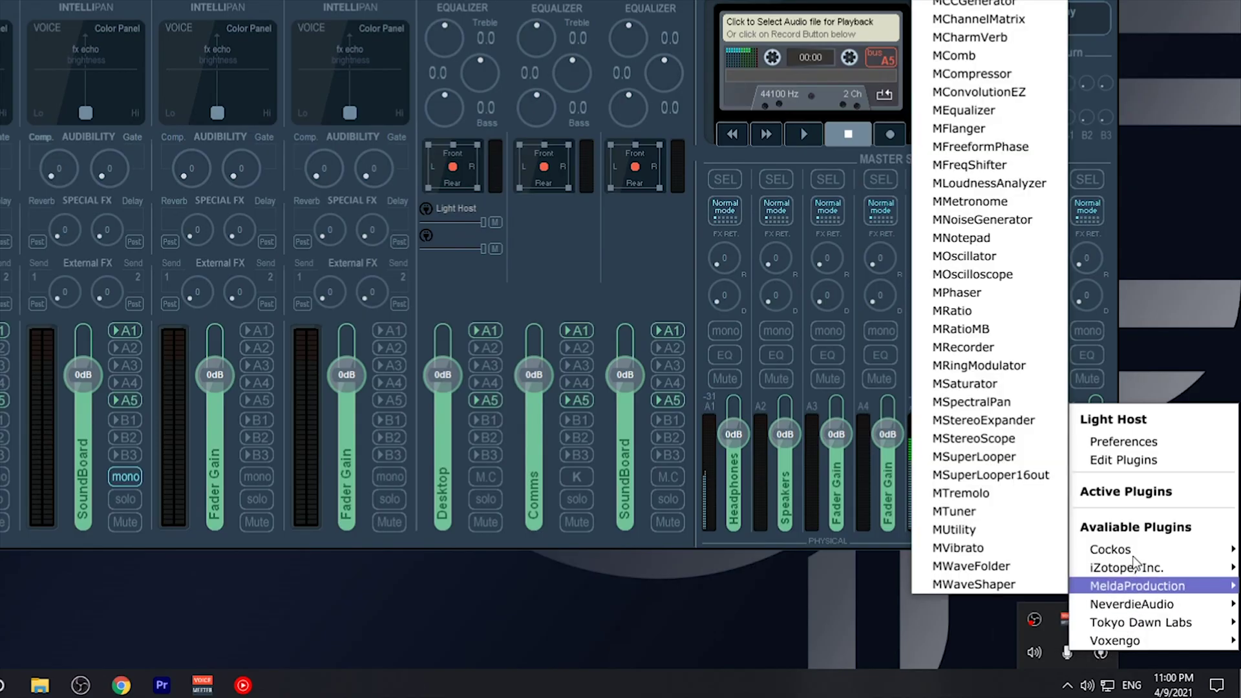
# Step: Add Cockos reaeq-standalone as an active plugin and open its ReaEQ editor
pyautogui.moveTo(1132, 549)
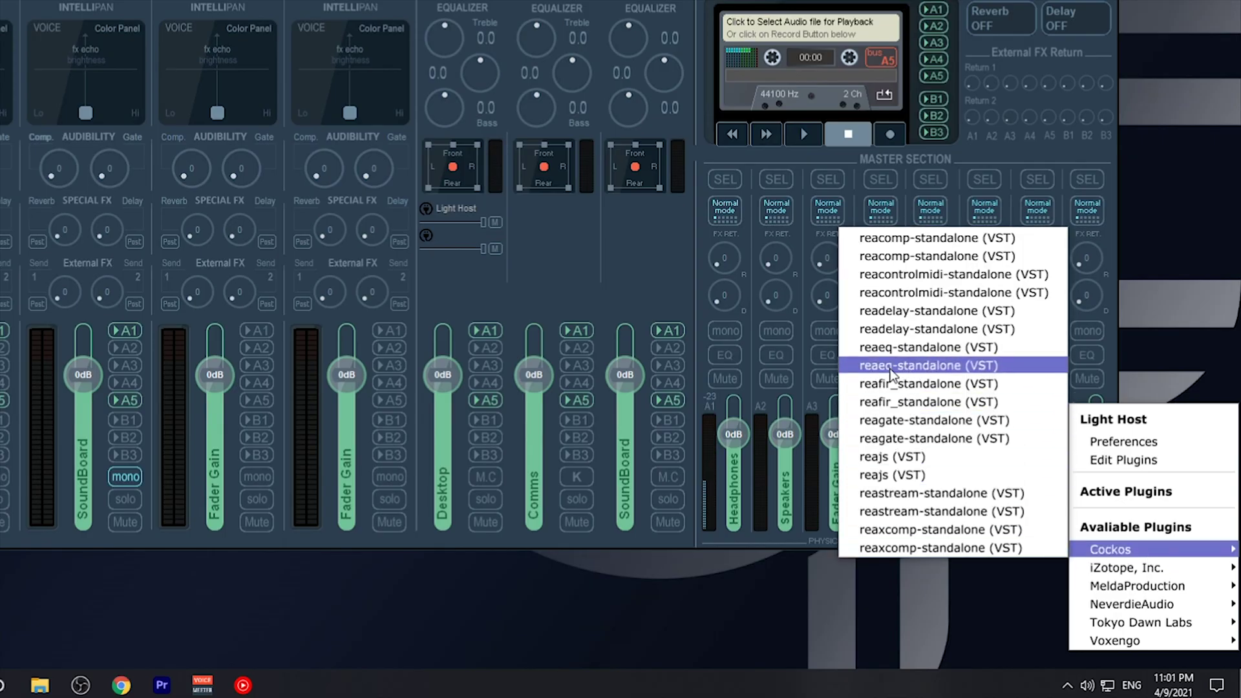
pyautogui.click(892, 366)
pyautogui.moveTo(1138, 497)
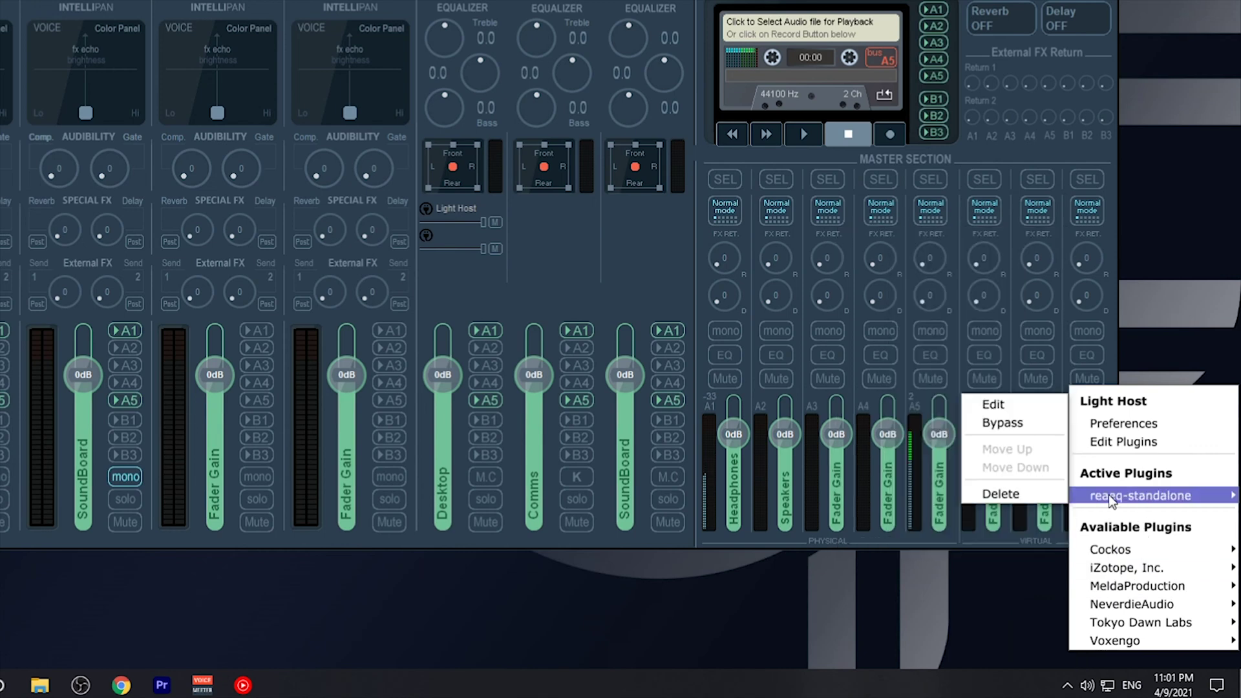
pyautogui.click(1006, 406)
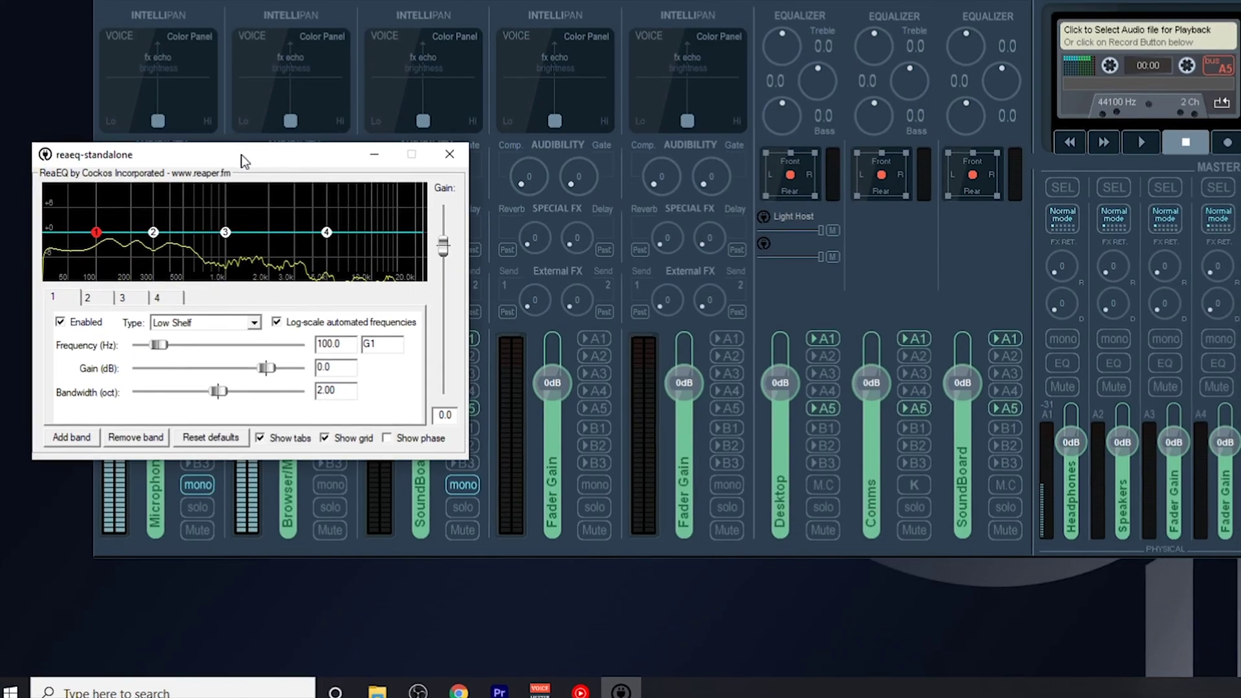
# Step: Move the ReaEQ window to the middle of the screen
pyautogui.moveTo(242, 154); pyautogui.dragTo(652, 65)
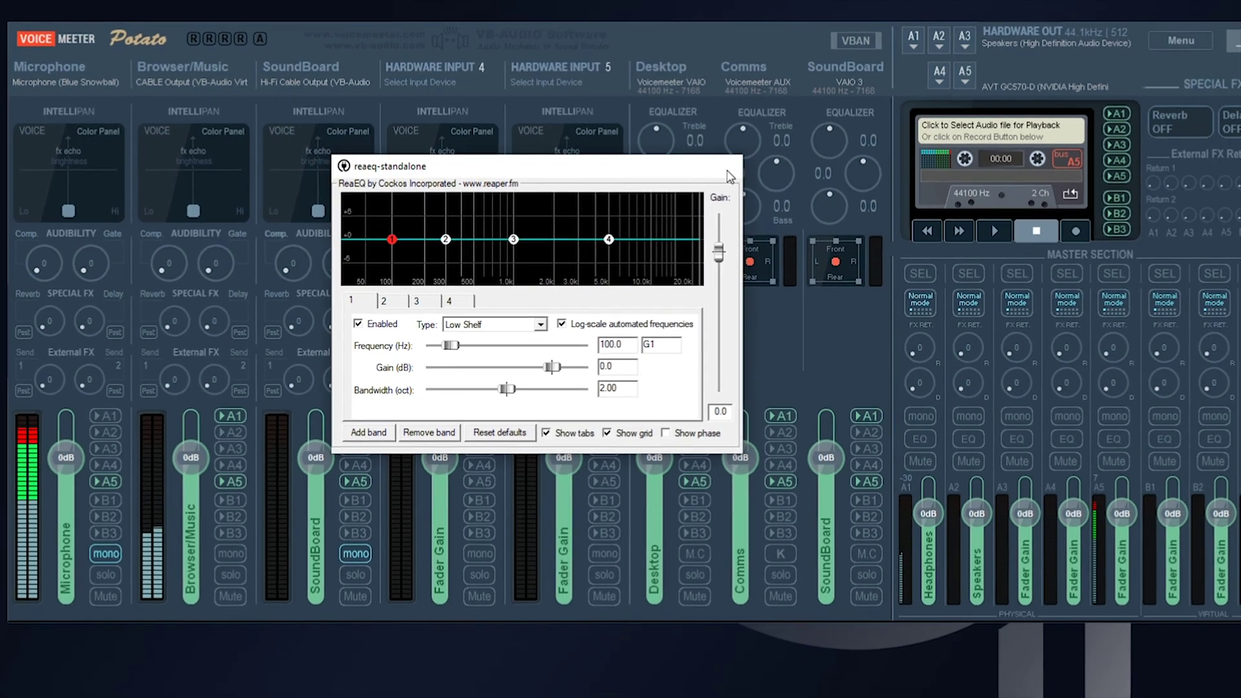
# Step: Add Cockos reafir_standalone as a second active plugin after reaeq-standalone
pyautogui.click(1098, 687)
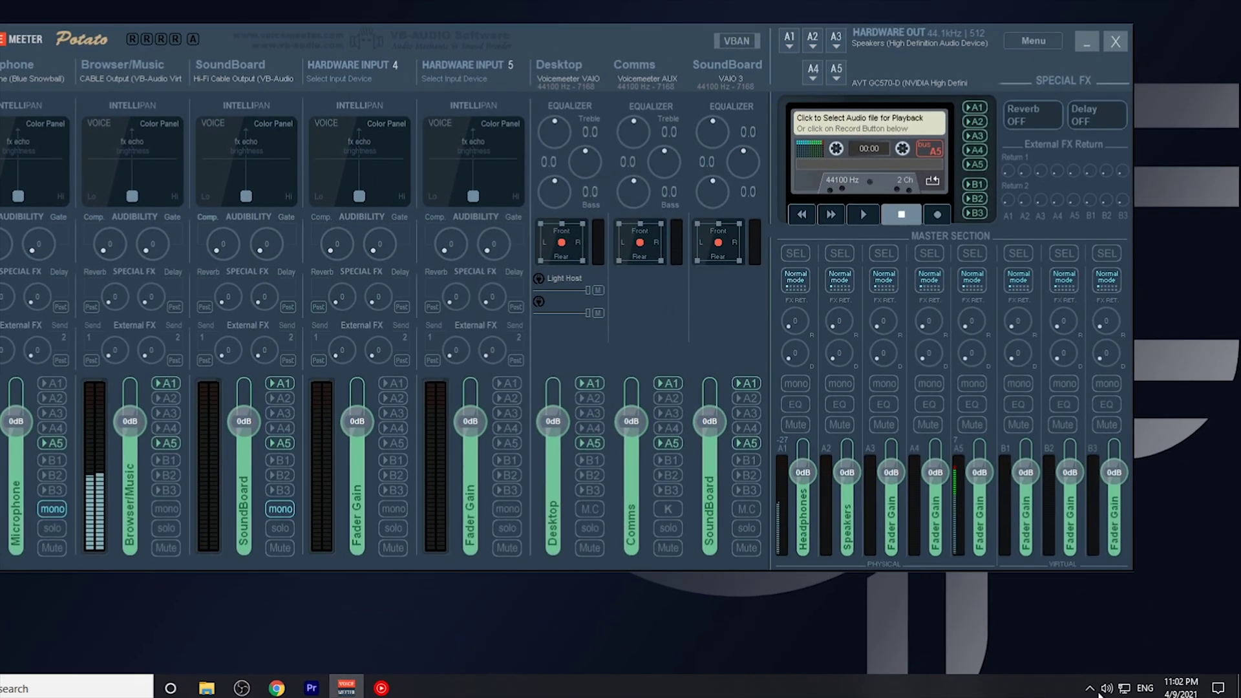
pyautogui.click(1097, 686)
pyautogui.click(1119, 661)
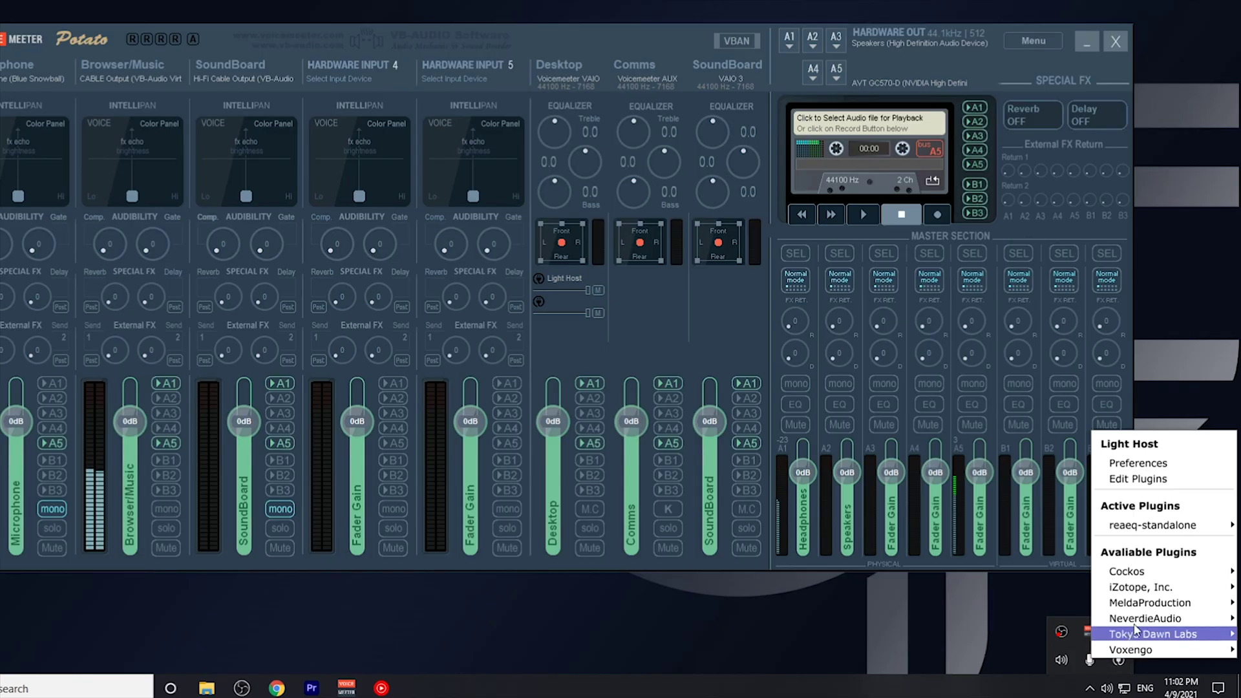
pyautogui.moveTo(1128, 571)
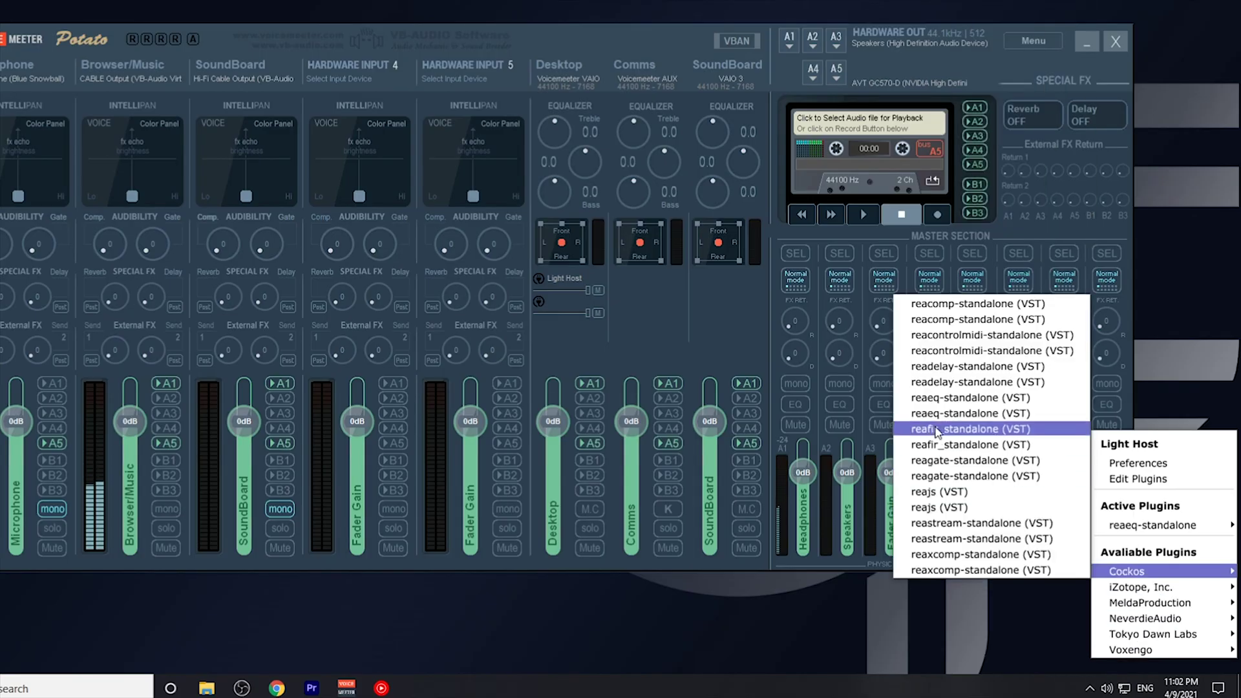
pyautogui.click(938, 429)
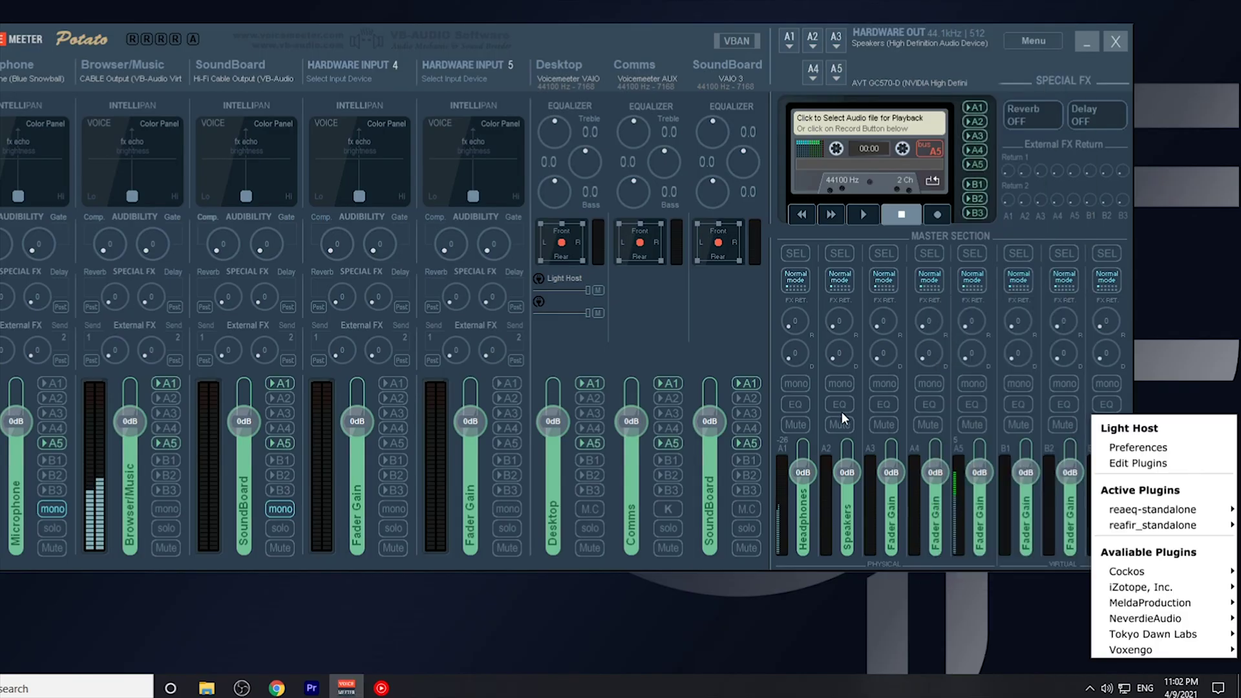
pyautogui.click(1006, 461)
# Step: Open the reafir_standalone editor window from the Light Host menu
pyautogui.click(1091, 687)
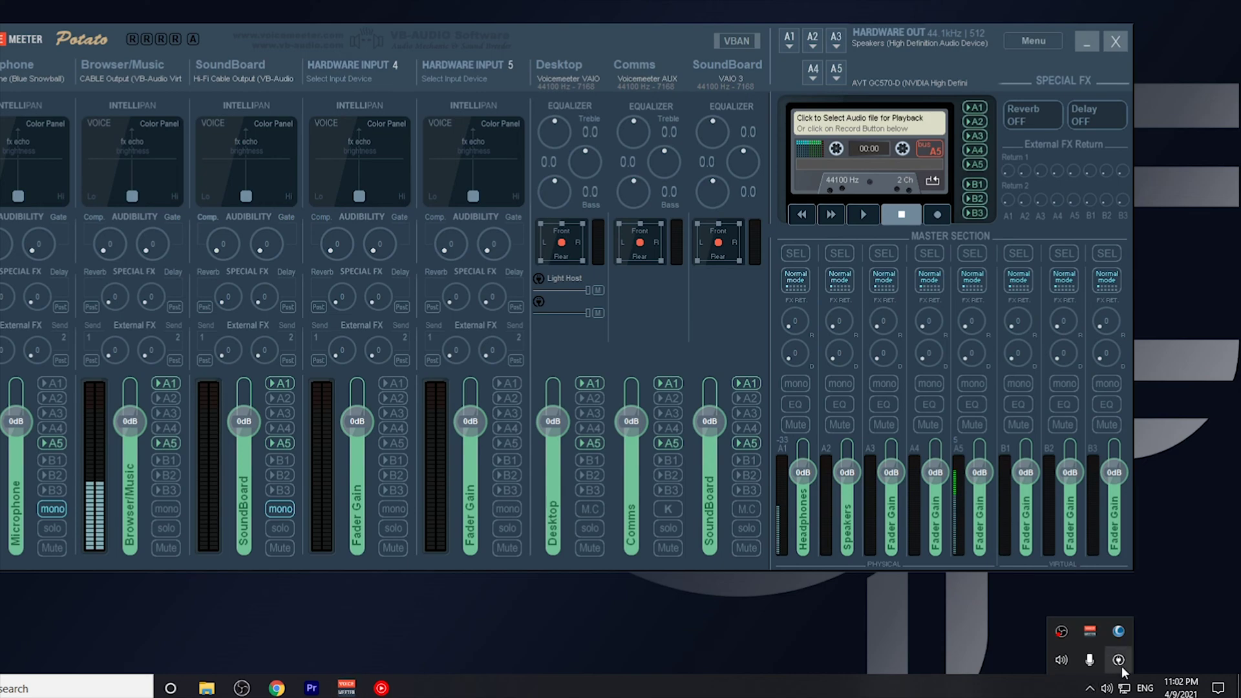
pyautogui.click(1122, 666)
pyautogui.moveTo(1146, 524)
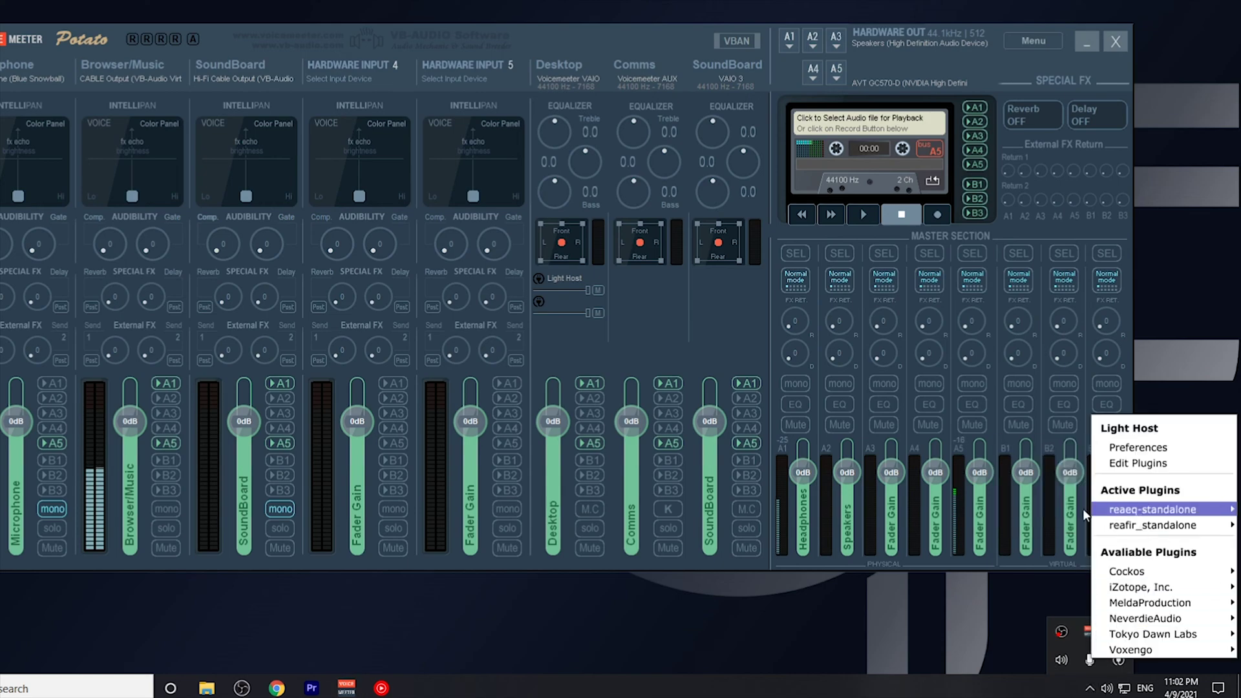
pyautogui.click(1030, 453)
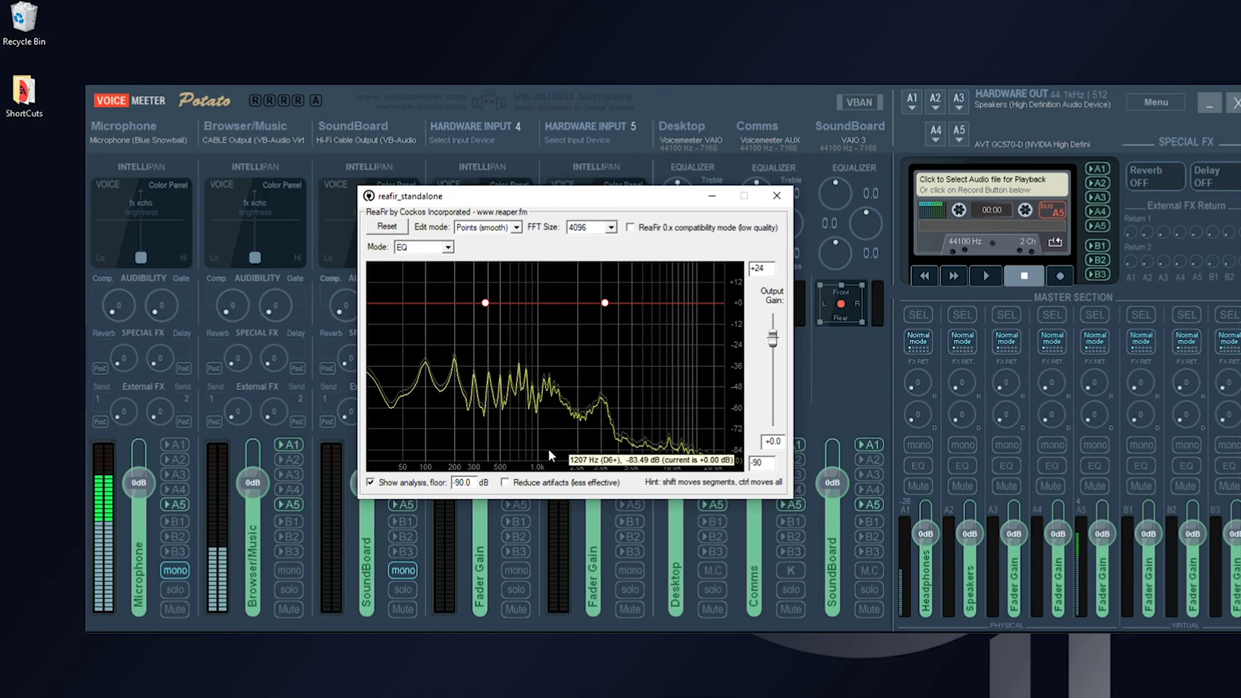
# Step: Switch ReaFir's Mode to Subtract
pyautogui.click(448, 248)
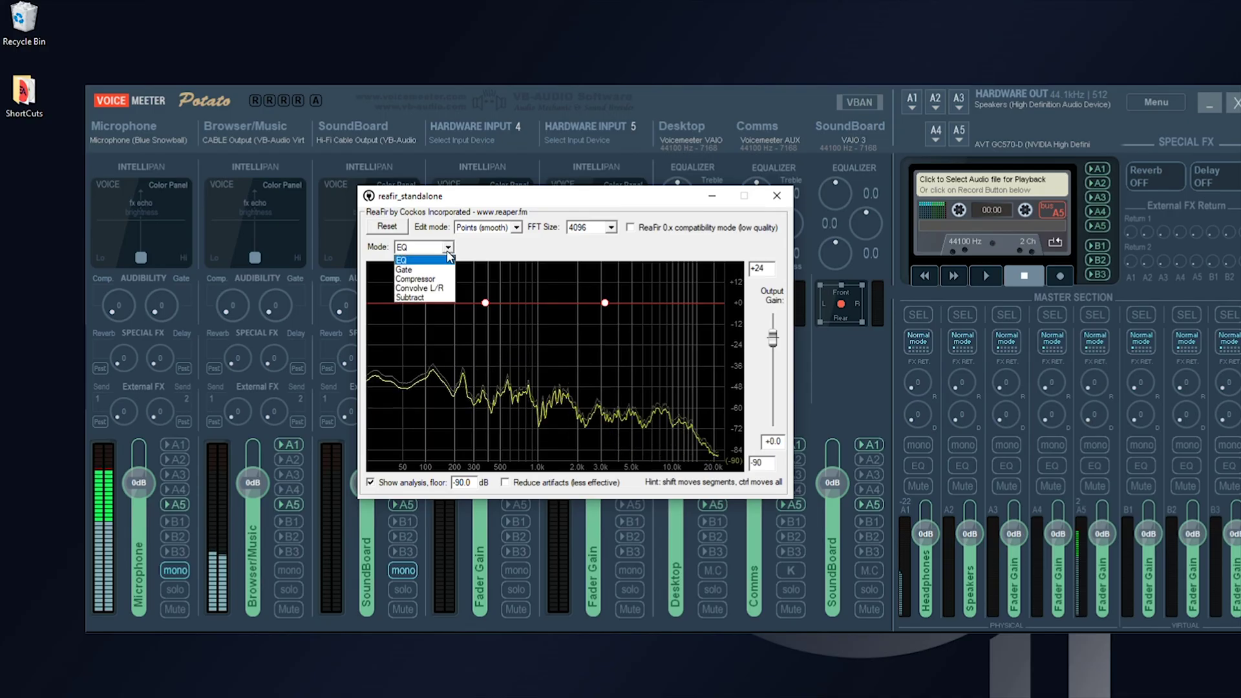
pyautogui.click(438, 296)
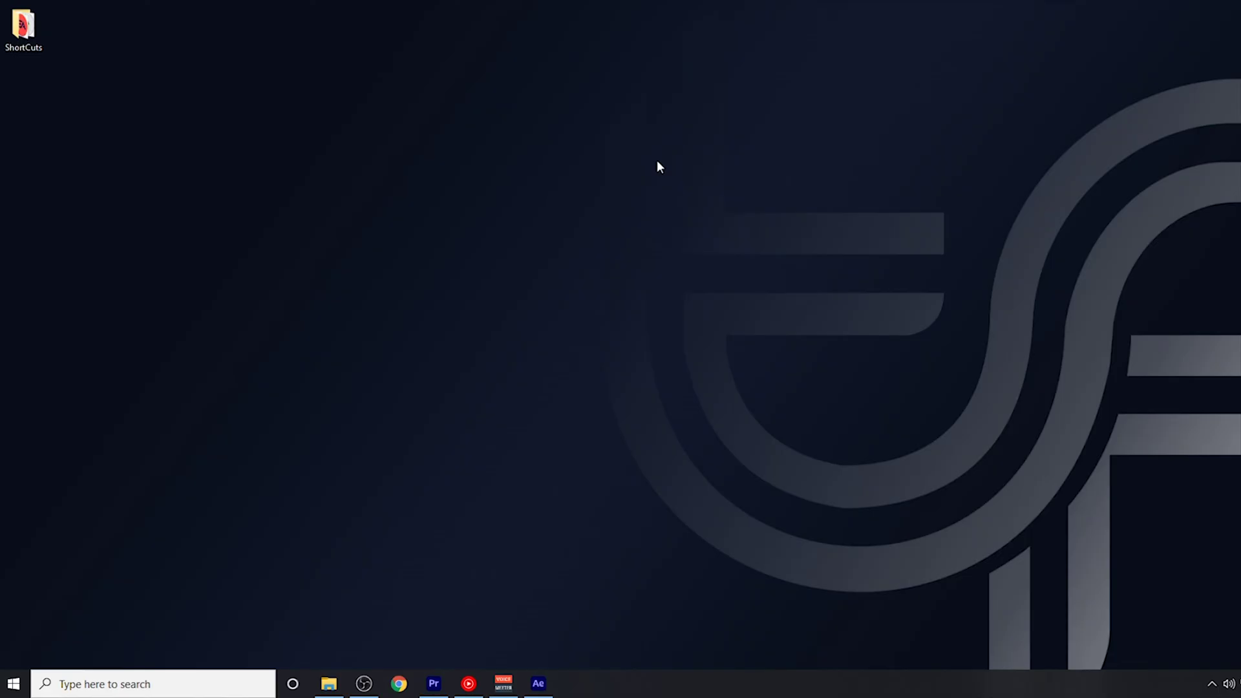
# Step: Expand the notification area's hidden icons so the Light Host tray icon is visible
pyautogui.click(1212, 684)
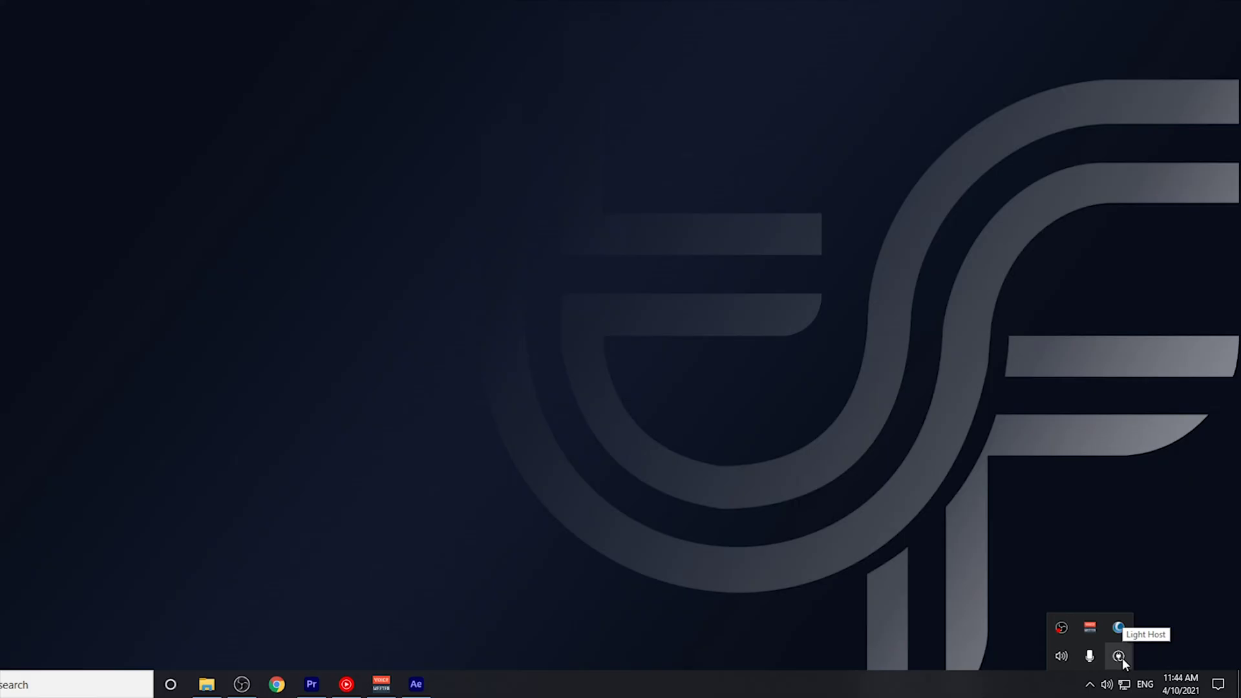
# Step: Open the %APPDATA%/Light Host folder in File Explorer using the Run dialog
pyautogui.click(179, 685)
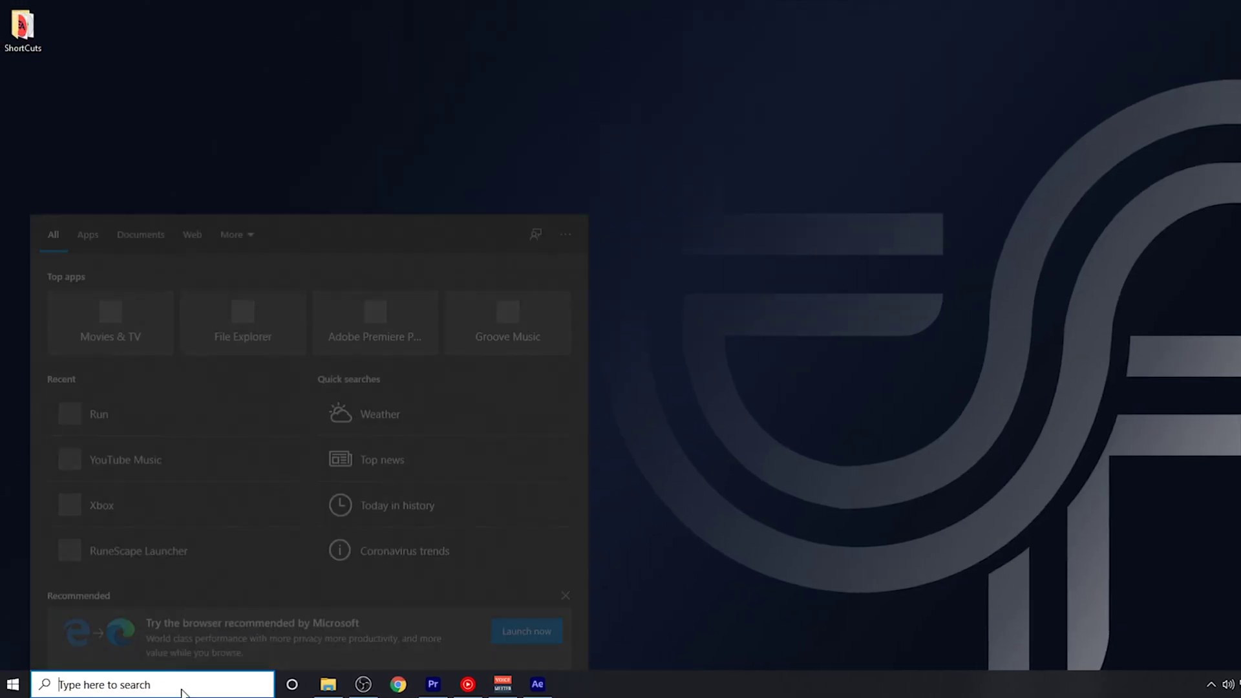
pyautogui.write('run')
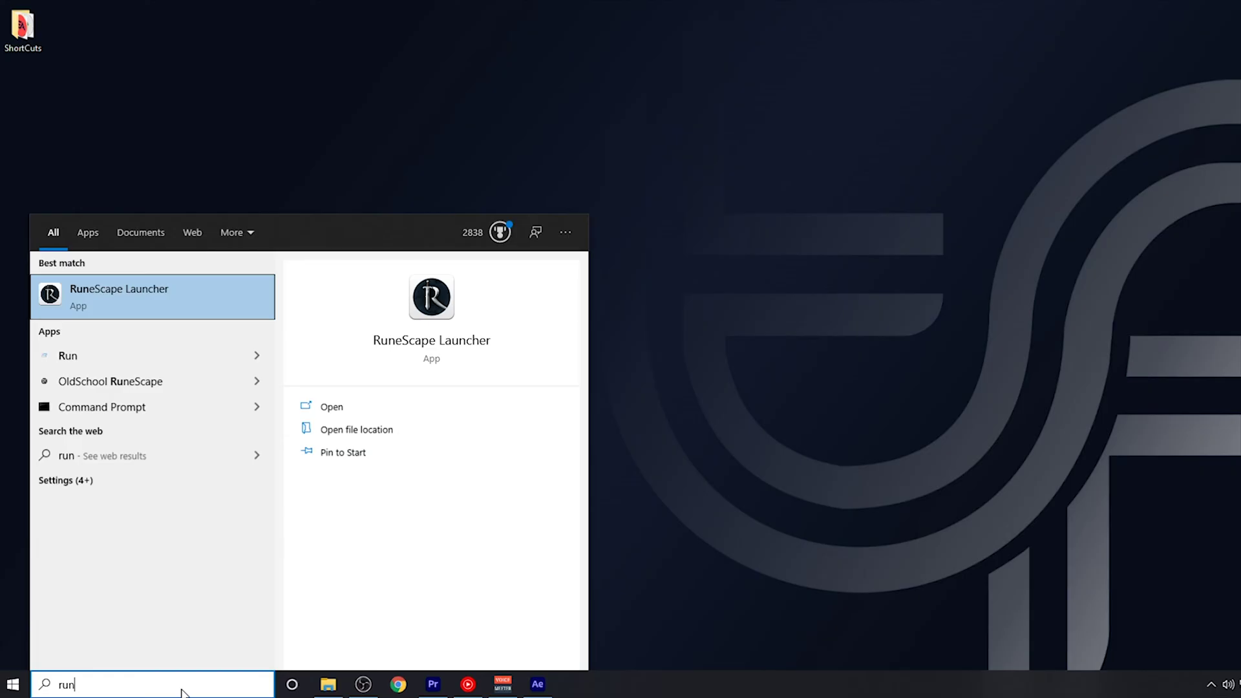
pyautogui.click(125, 358)
pyautogui.moveTo(161, 526); pyautogui.dragTo(656, 263)
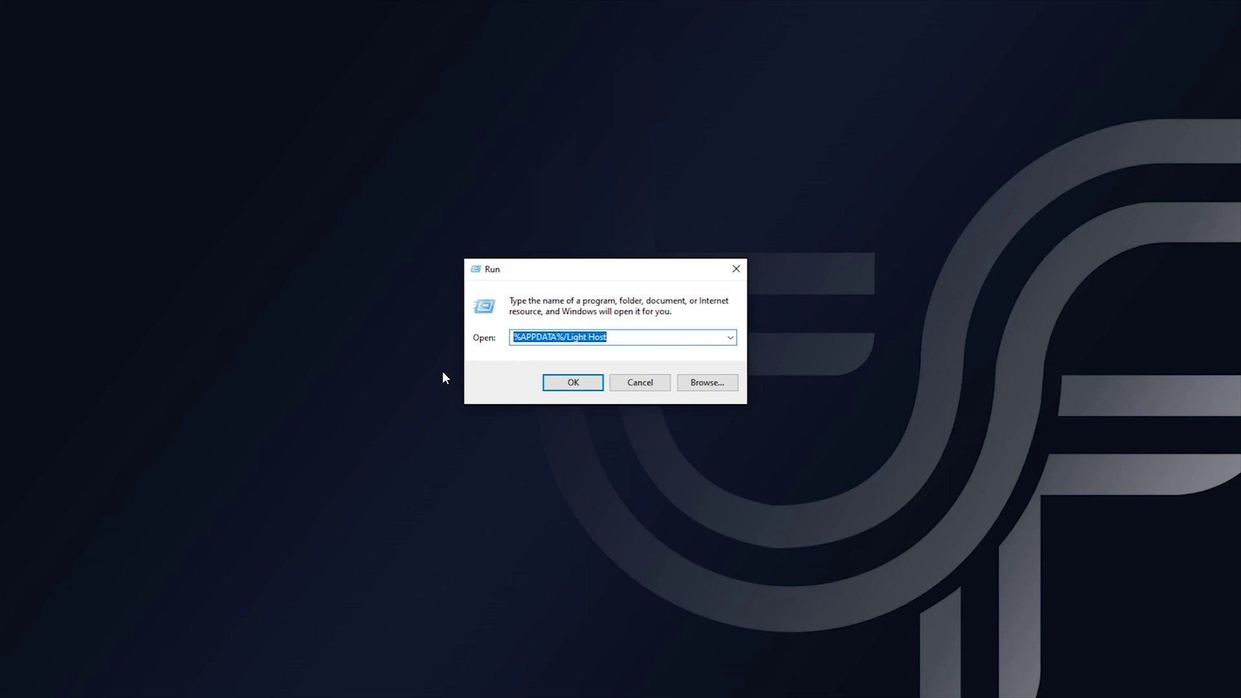
pyautogui.press('Return')
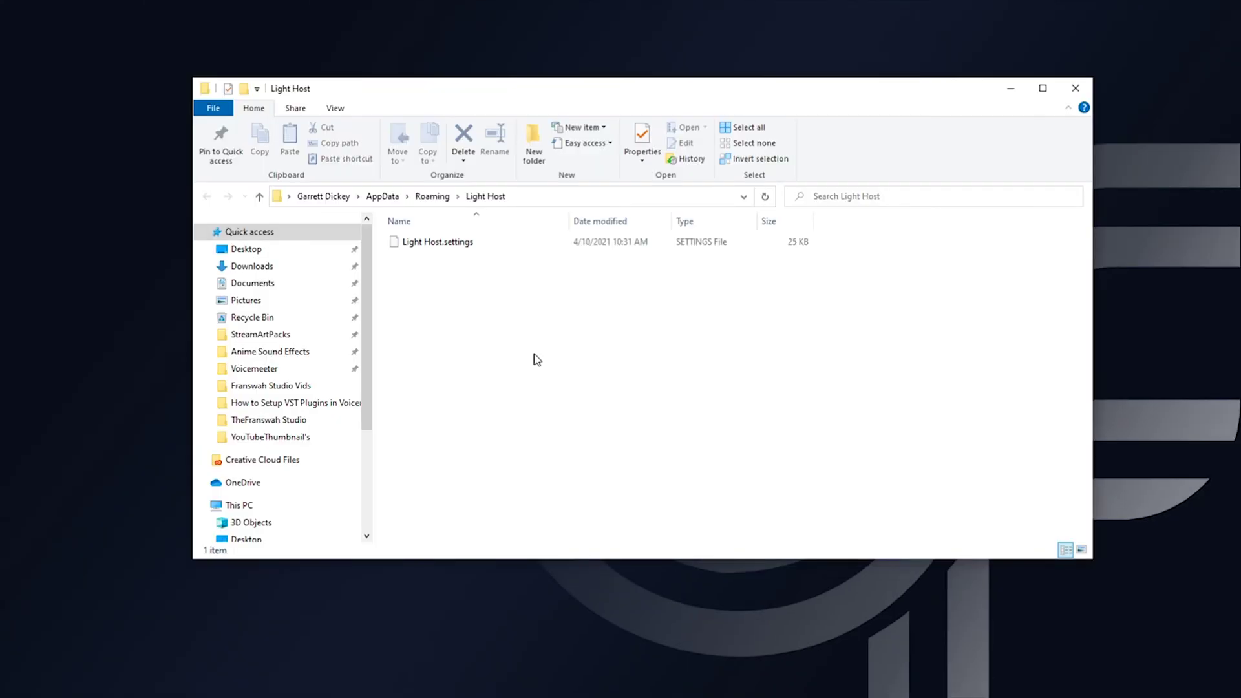
# Step: Select Light Host.settings, then post 'I need help with this audio stuff.' in Discord's #audio channel
pyautogui.click(464, 242)
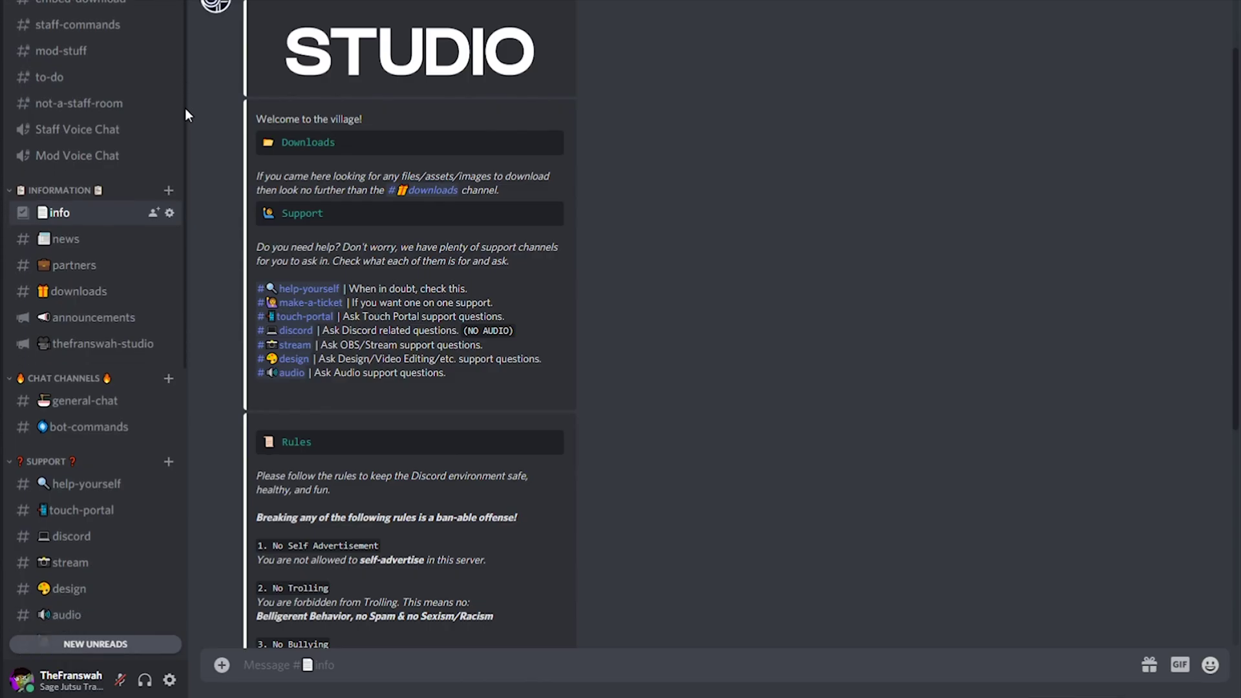
pyautogui.scroll(-4, 185, 194)
pyautogui.click(67, 372)
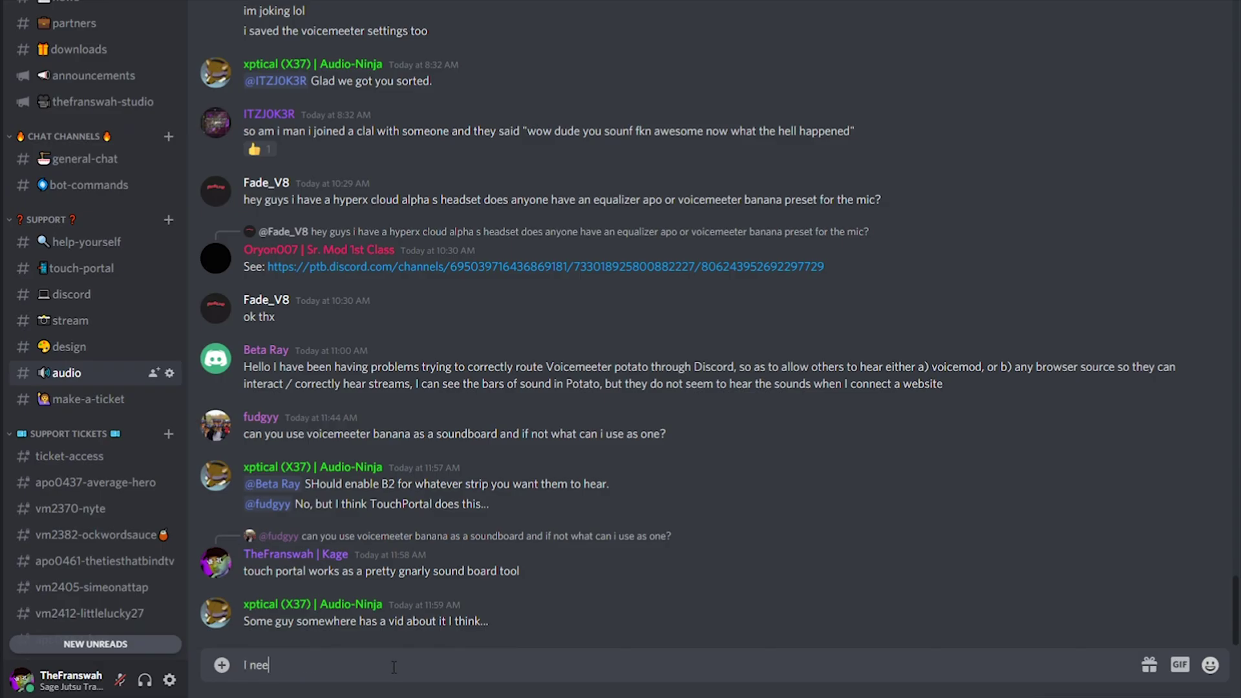
pyautogui.write('f')
pyautogui.press('Return')
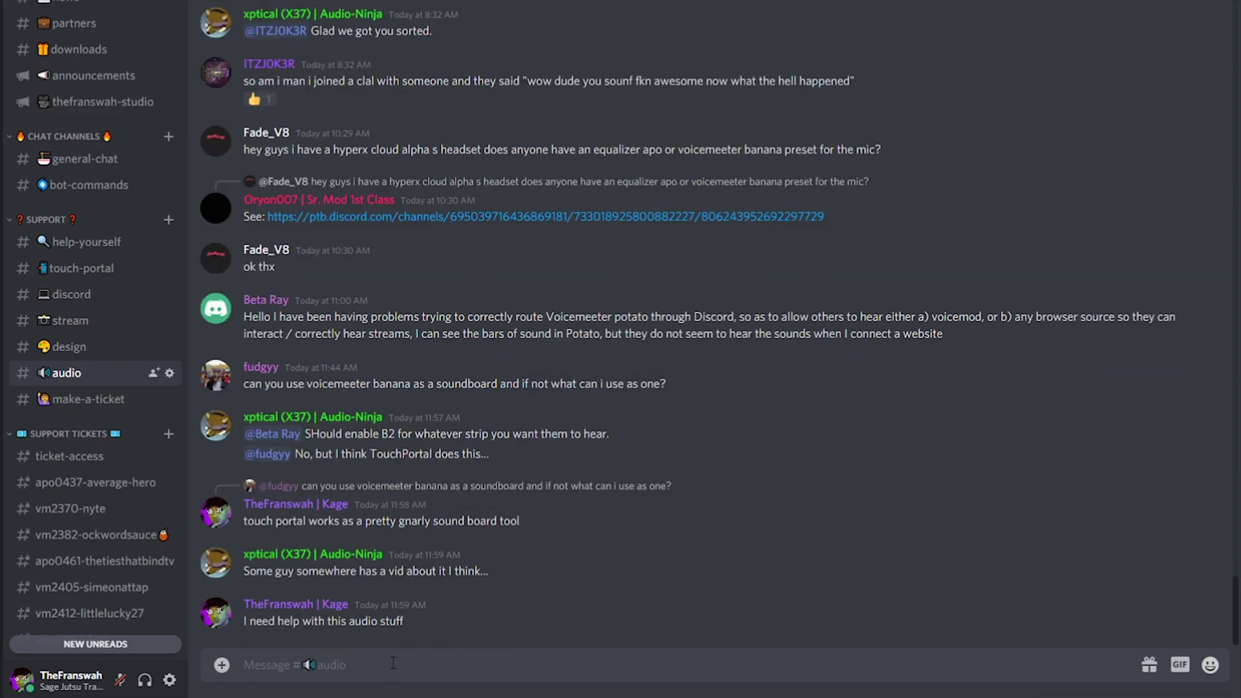